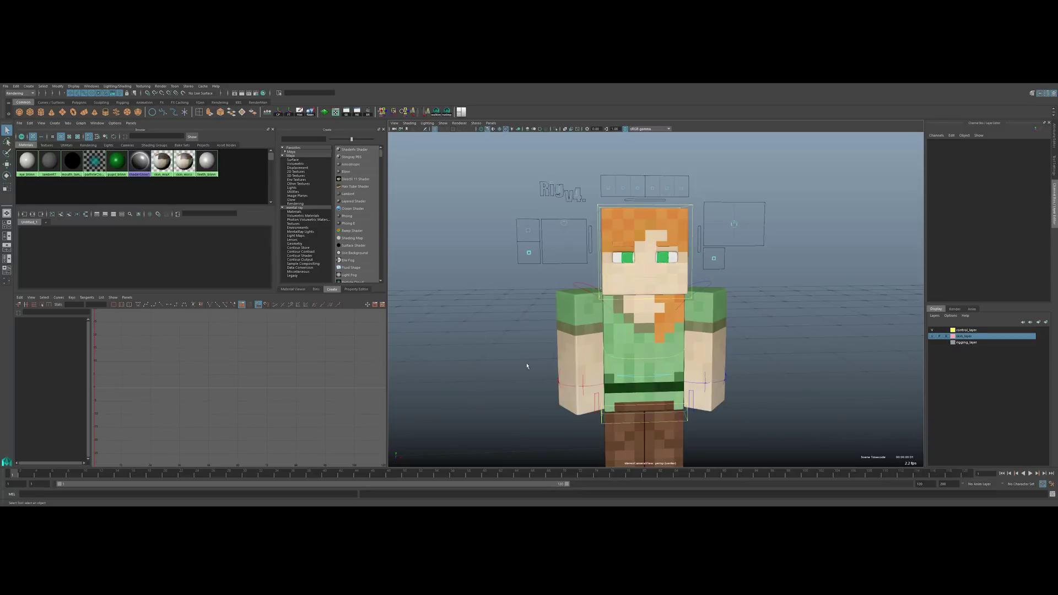
# Examine the whole blocky character rig and its control curves from the front, from the side and from above.
pyautogui.keyDown('alt'); pyautogui.moveTo(541, 347); pyautogui.dragTo(606, 373); pyautogui.keyUp('alt')
pyautogui.scroll(-3, 563, 362)
pyautogui.scroll(-3, 607, 374)
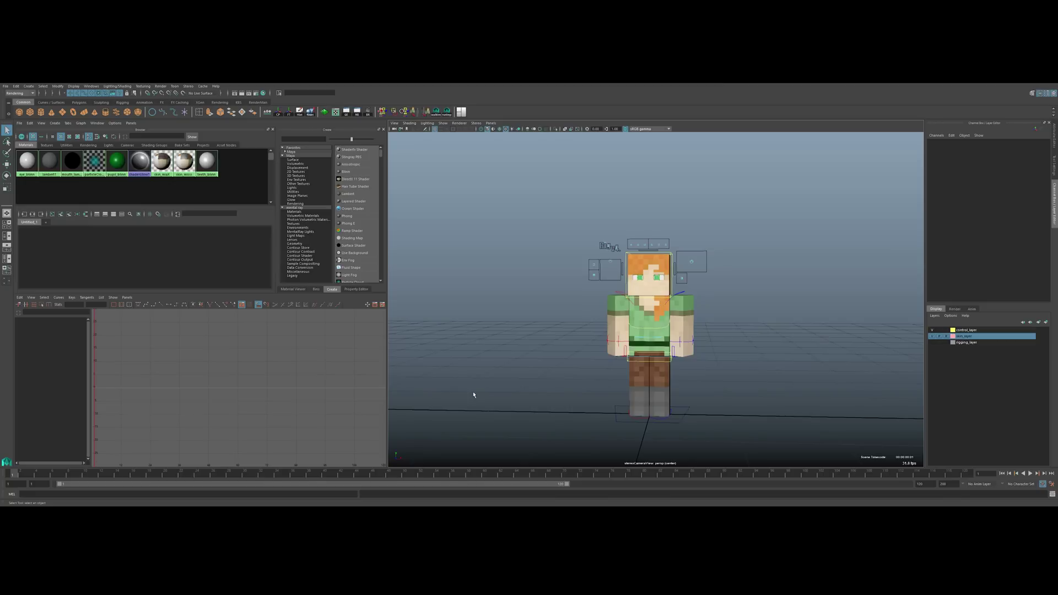
pyautogui.keyDown('alt'); pyautogui.moveTo(651, 335); pyautogui.dragTo(543, 362); pyautogui.keyUp('alt')
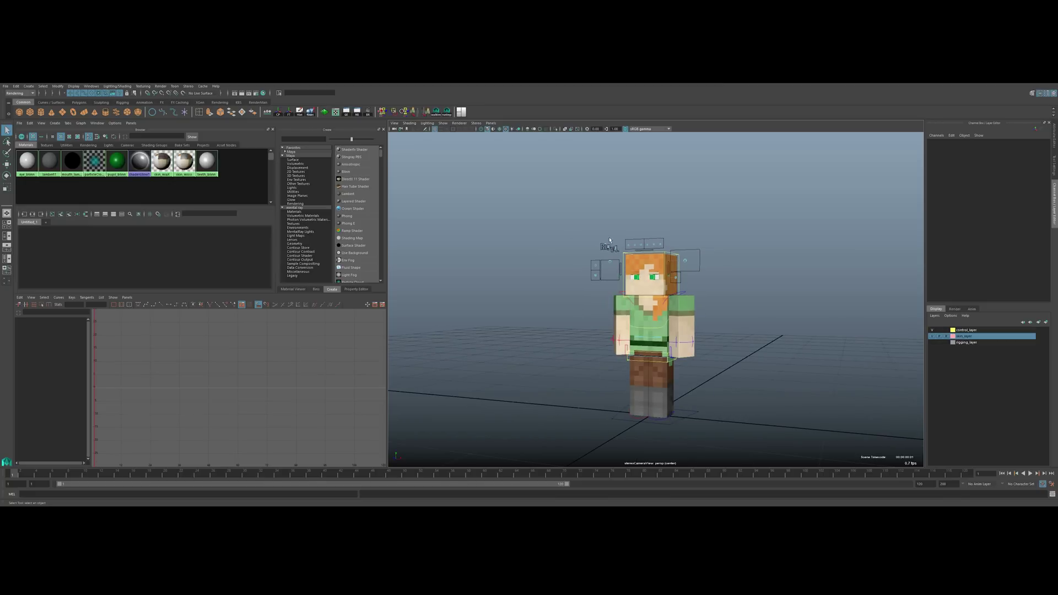
pyautogui.keyDown('alt'); pyautogui.moveTo(594, 397); pyautogui.dragTo(644, 318); pyautogui.keyUp('alt')
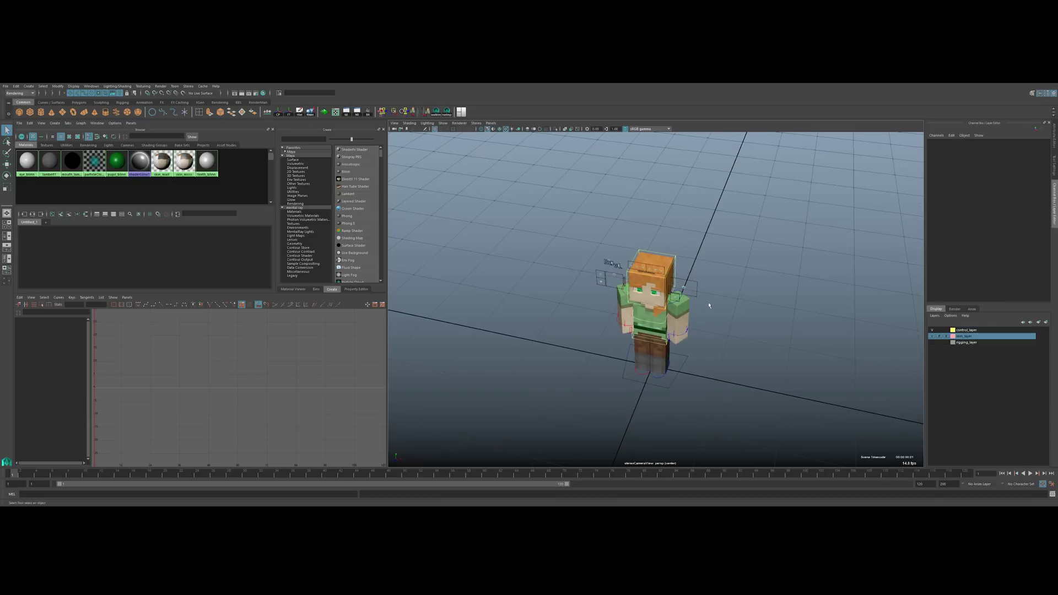
pyautogui.keyDown('alt'); pyautogui.moveTo(709, 305); pyautogui.dragTo(613, 303); pyautogui.keyUp('alt')
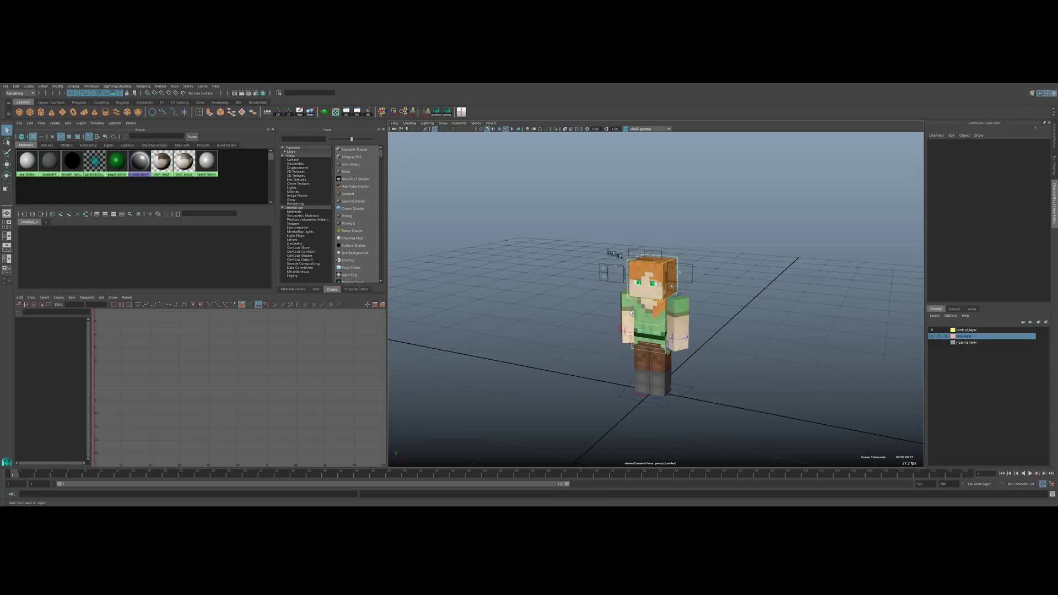
pyautogui.keyDown('alt'); pyautogui.moveTo(639, 290); pyautogui.dragTo(660, 279); pyautogui.keyUp('alt')
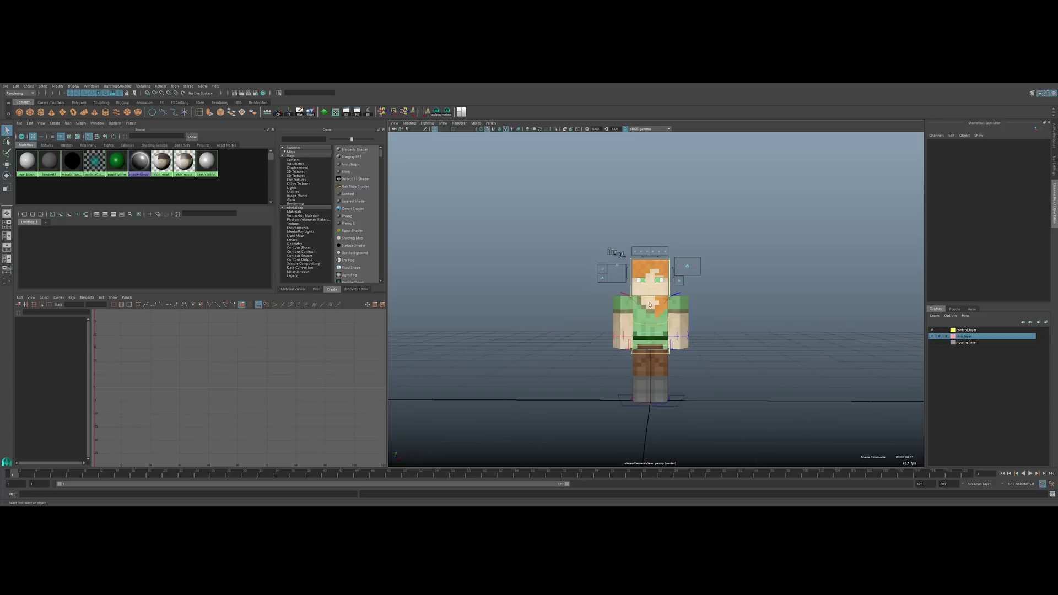
pyautogui.scroll(5, 648, 298)
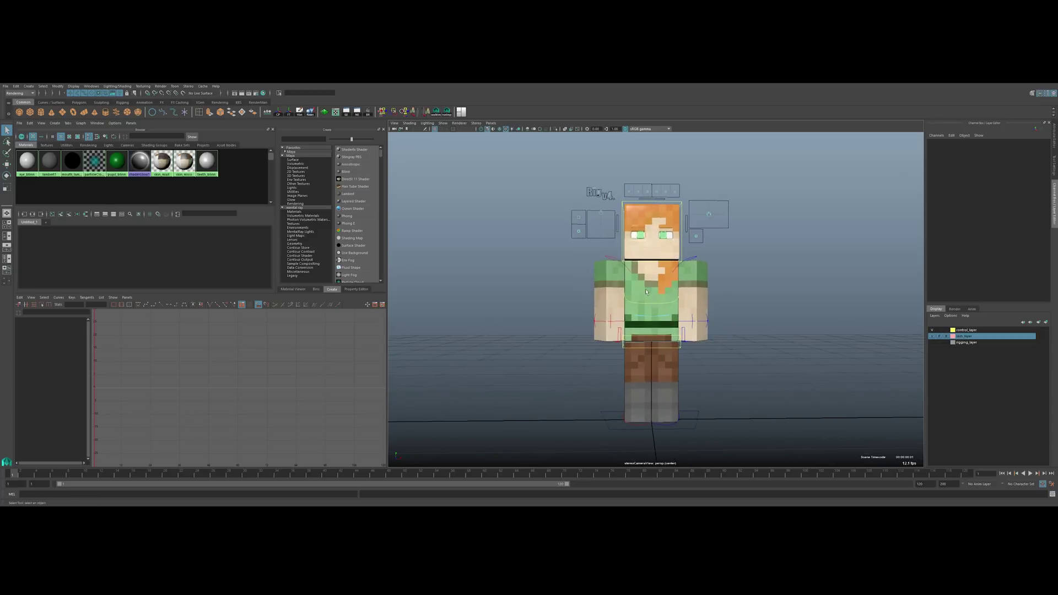
pyautogui.scroll(2, 646, 292)
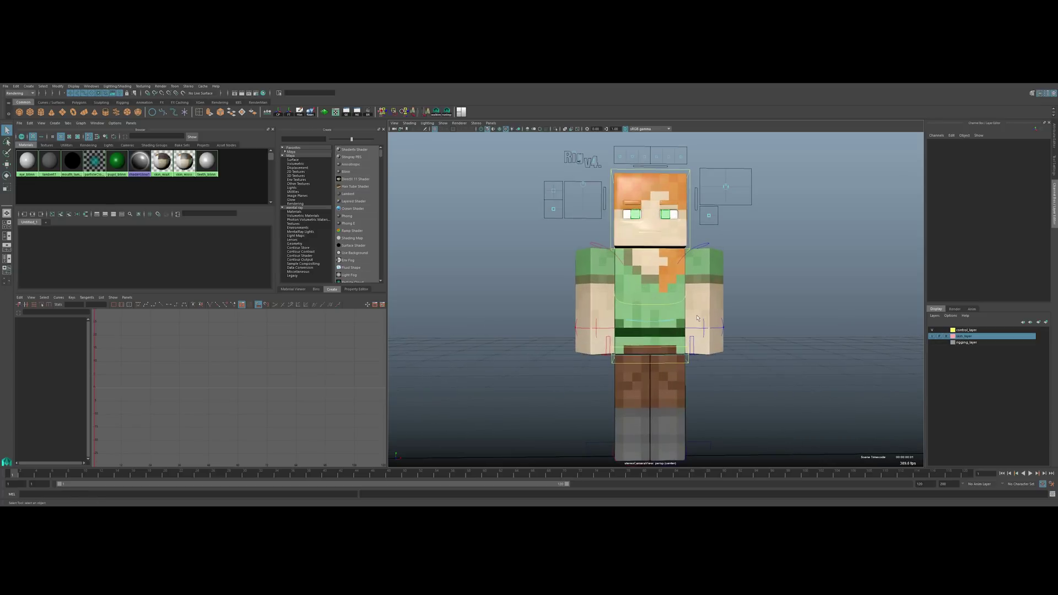
pyautogui.scroll(1, 716, 319)
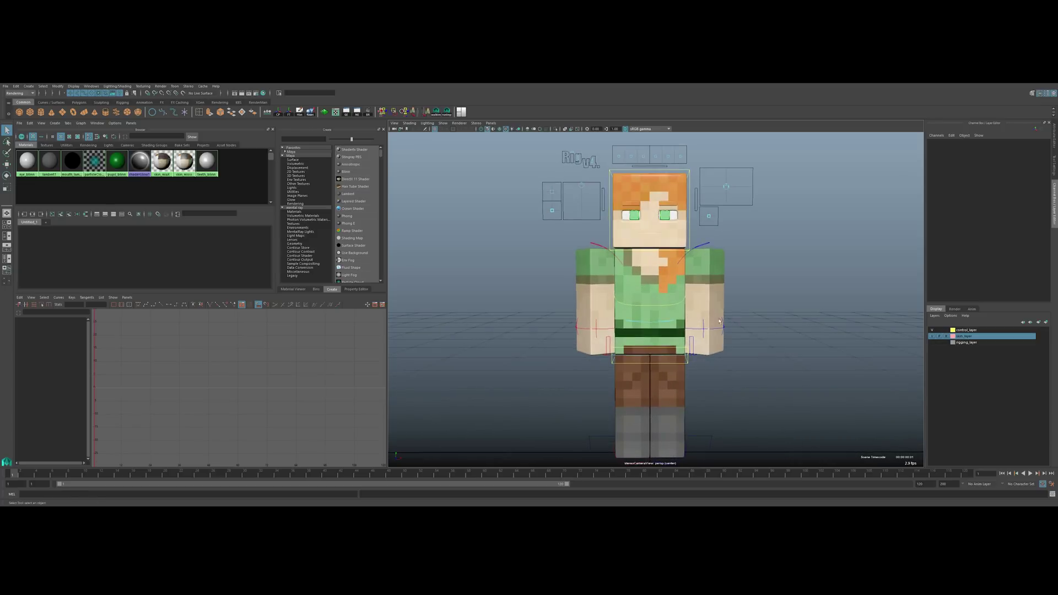
pyautogui.scroll(-2, 591, 306)
pyautogui.scroll(-2, 644, 296)
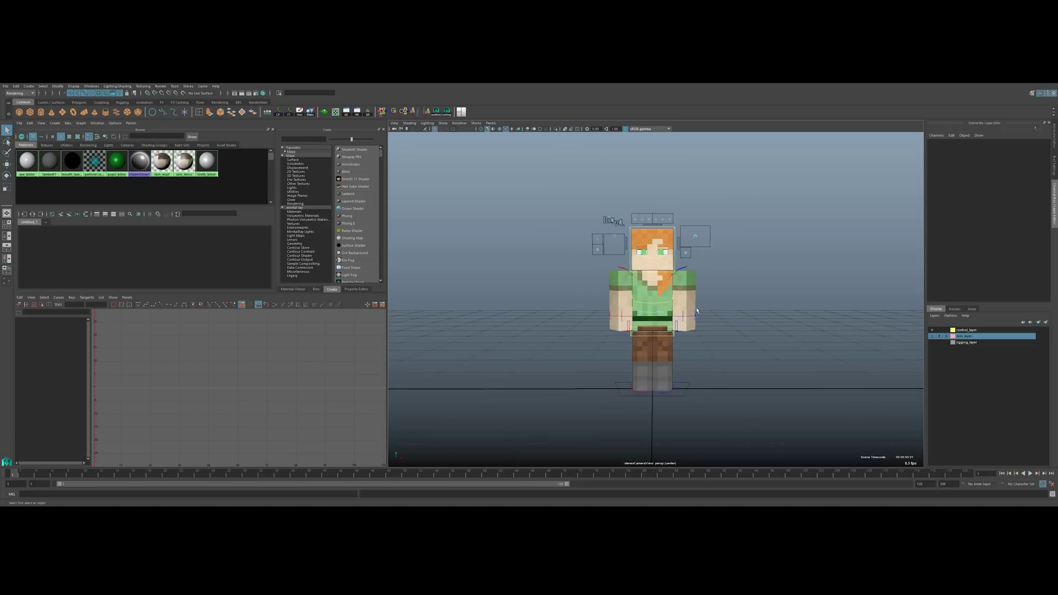
pyautogui.keyDown('alt'); pyautogui.moveTo(696, 310); pyautogui.dragTo(641, 313); pyautogui.keyUp('alt')
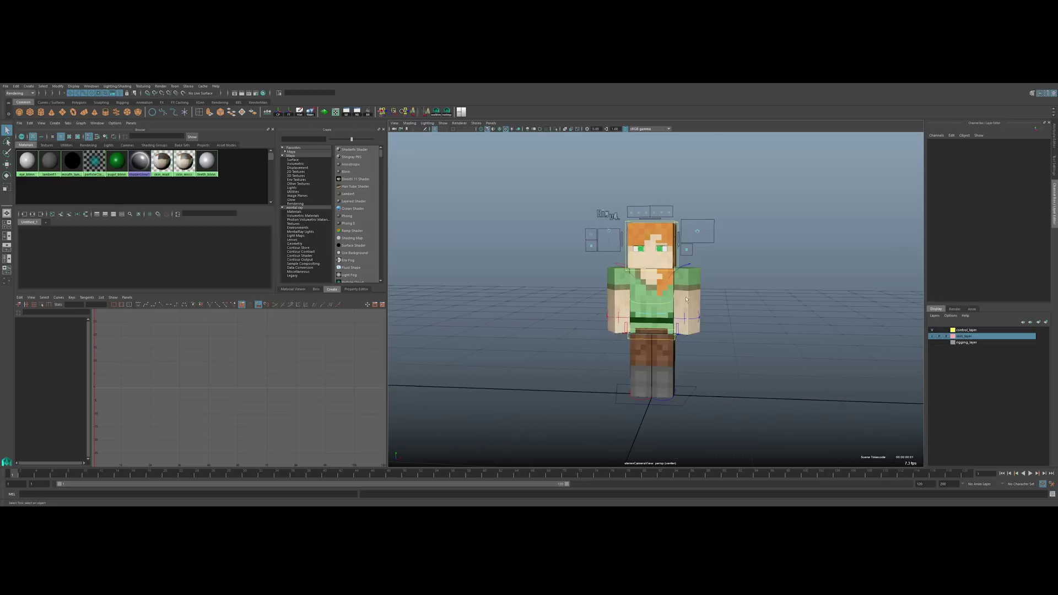
pyautogui.press('alt')
pyautogui.scroll(3, 666, 299)
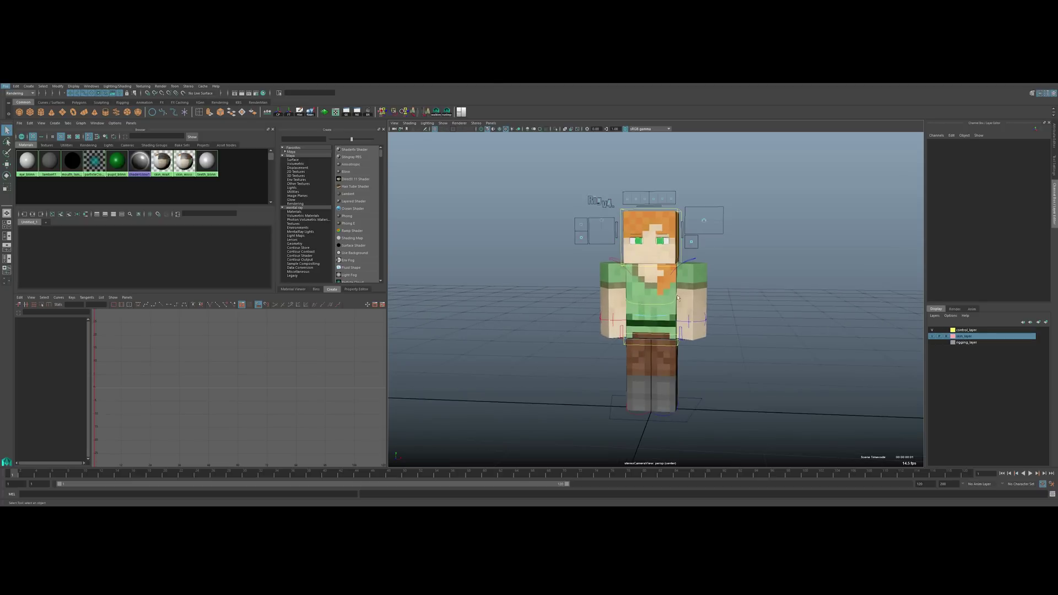
pyautogui.scroll(-4, 652, 354)
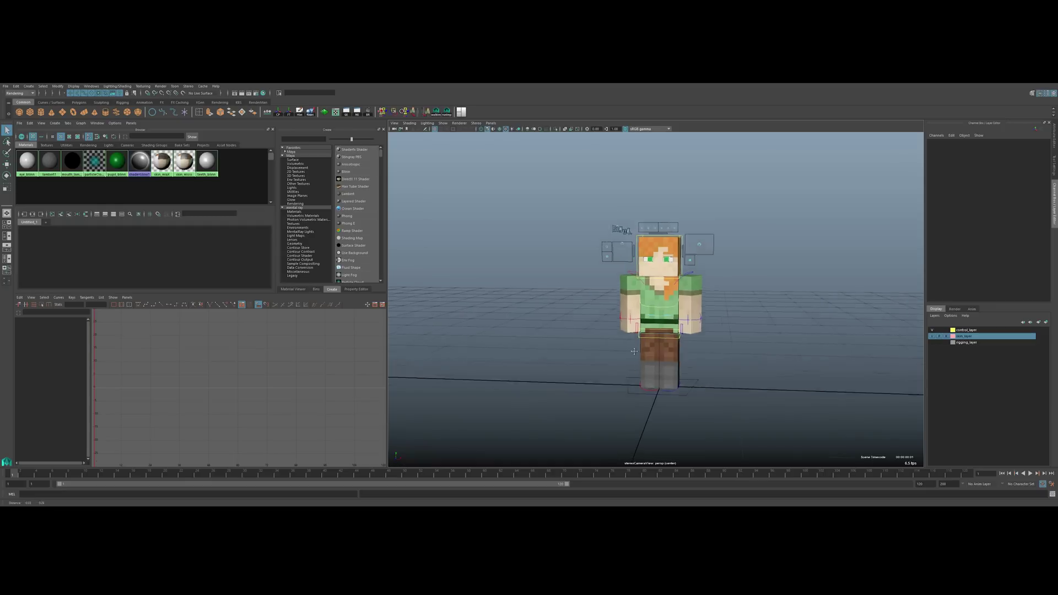
pyautogui.scroll(-1, 731, 245)
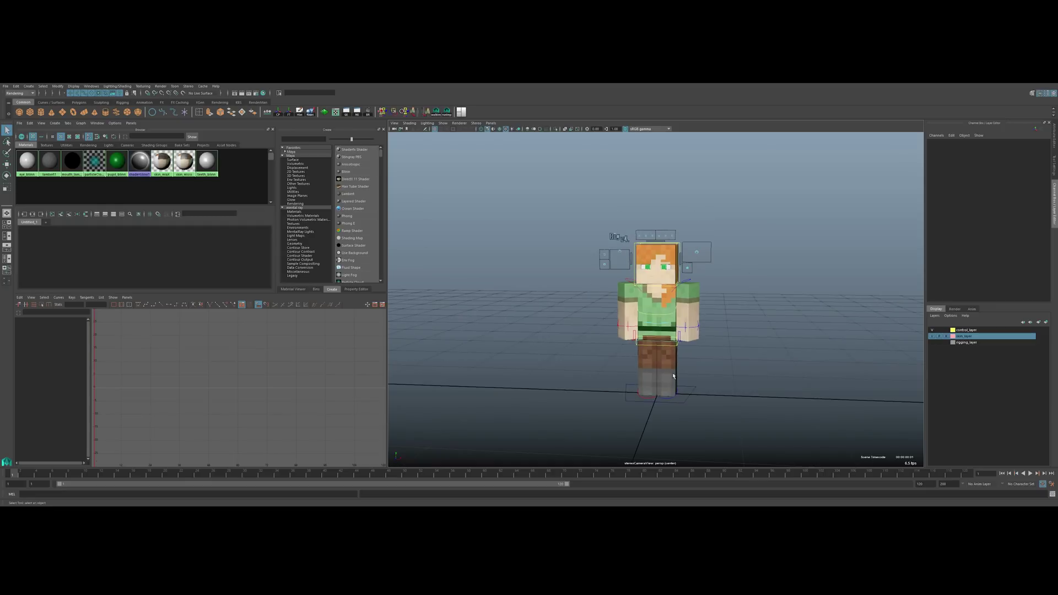
pyautogui.keyDown('alt'); pyautogui.moveTo(642, 380); pyautogui.dragTo(619, 345); pyautogui.keyUp('alt')
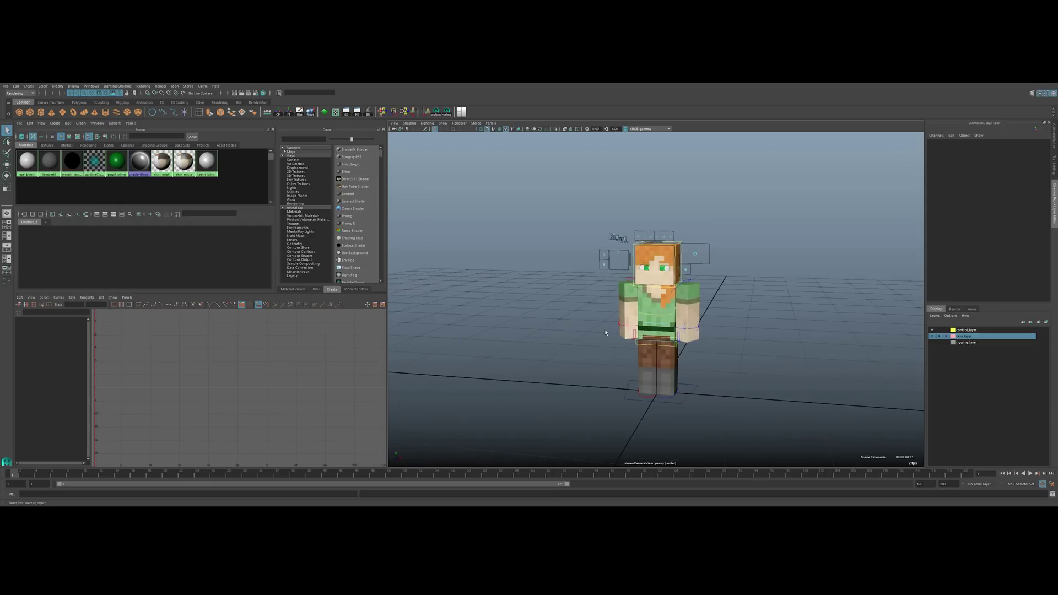
pyautogui.keyDown('alt'); pyautogui.moveTo(638, 340); pyautogui.dragTo(631, 331); pyautogui.keyUp('alt')
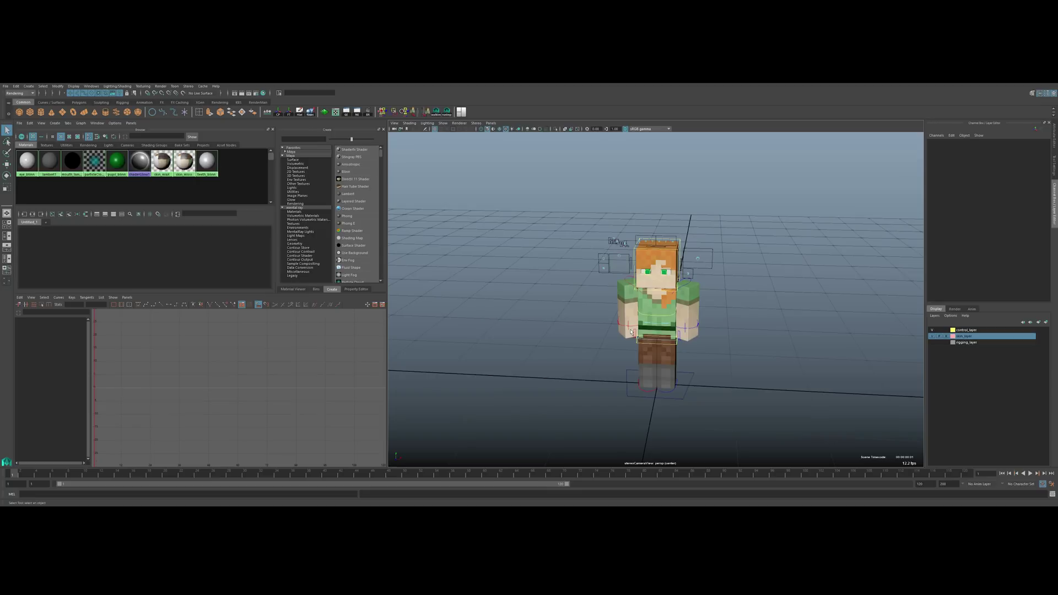
pyautogui.moveTo(673, 327)
pyautogui.keyDown('alt'); pyautogui.mouseDown()
pyautogui.moveTo(662, 325)
pyautogui.moveTo(688, 342)
pyautogui.mouseUp(); pyautogui.keyUp('alt')
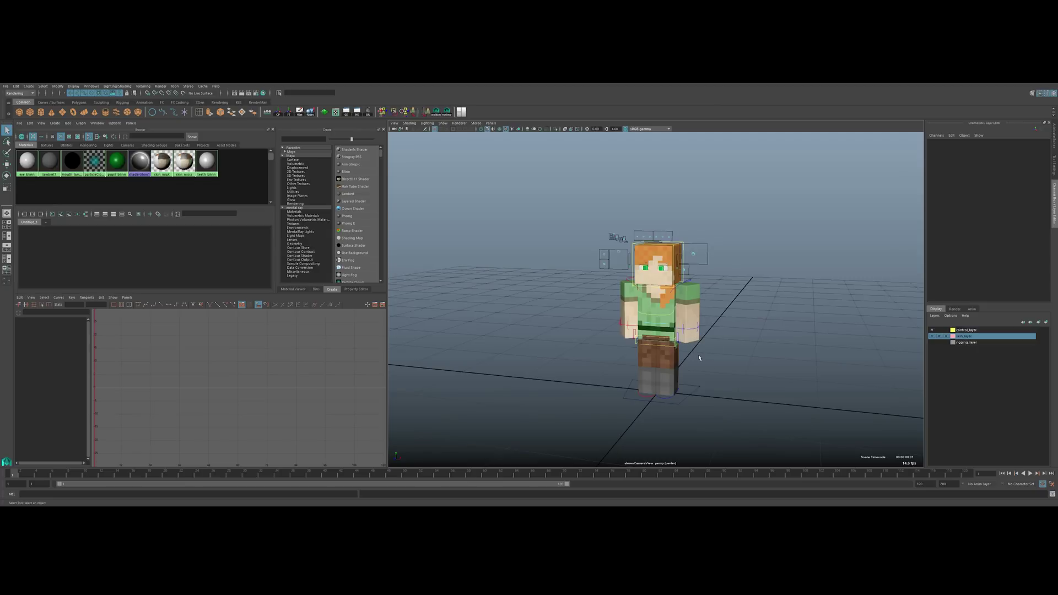
pyautogui.press('space')
pyautogui.press('space')
pyautogui.keyDown('alt'); pyautogui.moveTo(733, 377); pyautogui.dragTo(680, 364); pyautogui.keyUp('alt')
pyautogui.scroll(-2, 723, 360)
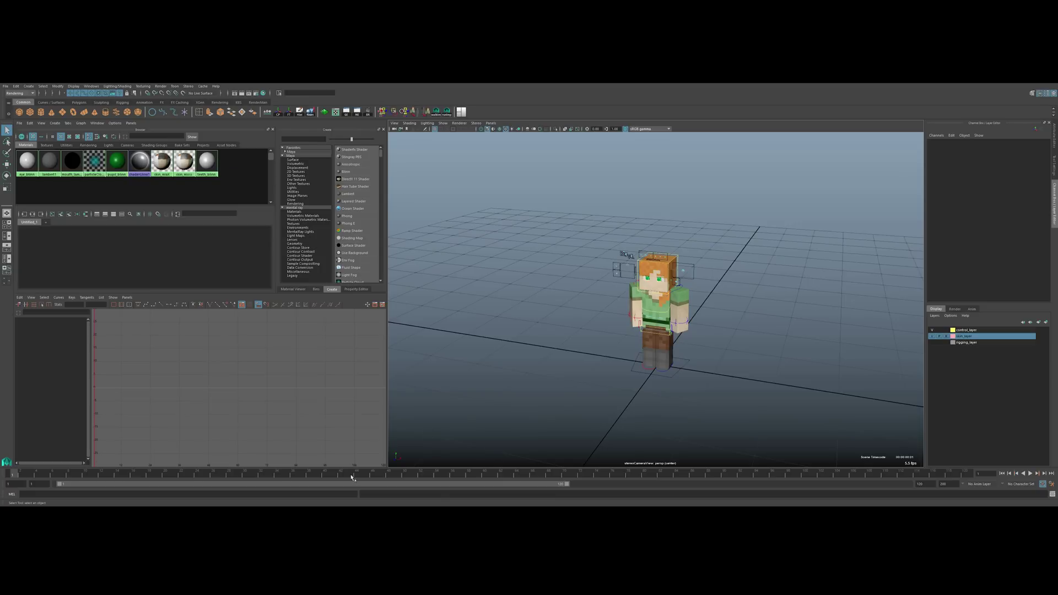
# Bring up the Autodesk Application Manager updates window and close it.
pyautogui.click(270, 504)
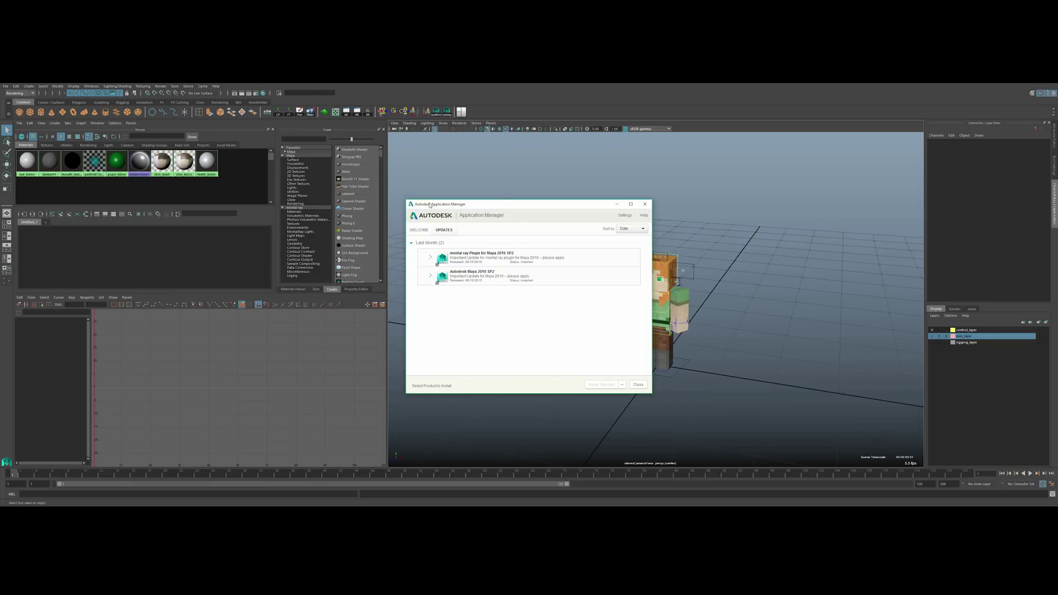
pyautogui.moveTo(429, 206); pyautogui.dragTo(438, 205)
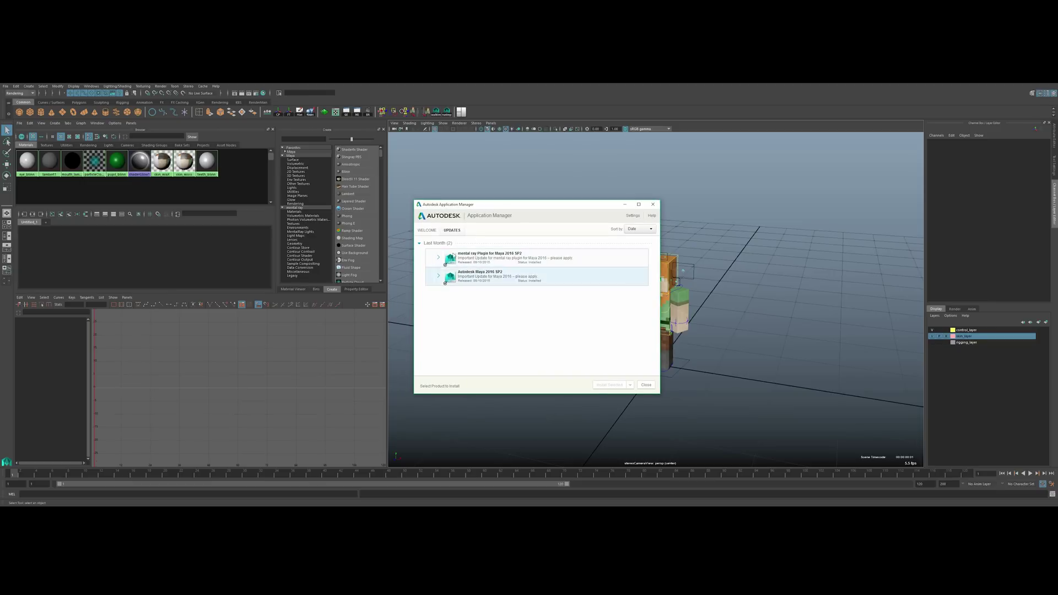
pyautogui.click(653, 204)
# Examine the rig's head, eyes and surrounding facial control panels up close from the front and at an angle.
pyautogui.keyDown('alt'); pyautogui.moveTo(563, 279); pyautogui.dragTo(609, 310); pyautogui.keyUp('alt')
pyautogui.moveTo(609, 310)
pyautogui.keyDown('alt'); pyautogui.mouseDown(button='right')
pyautogui.moveTo(588, 288)
pyautogui.moveTo(601, 317)
pyautogui.mouseUp(button='right'); pyautogui.keyUp('alt')
pyautogui.keyDown('alt'); pyautogui.moveTo(574, 317); pyautogui.dragTo(589, 309, button='middle'); pyautogui.keyUp('alt')
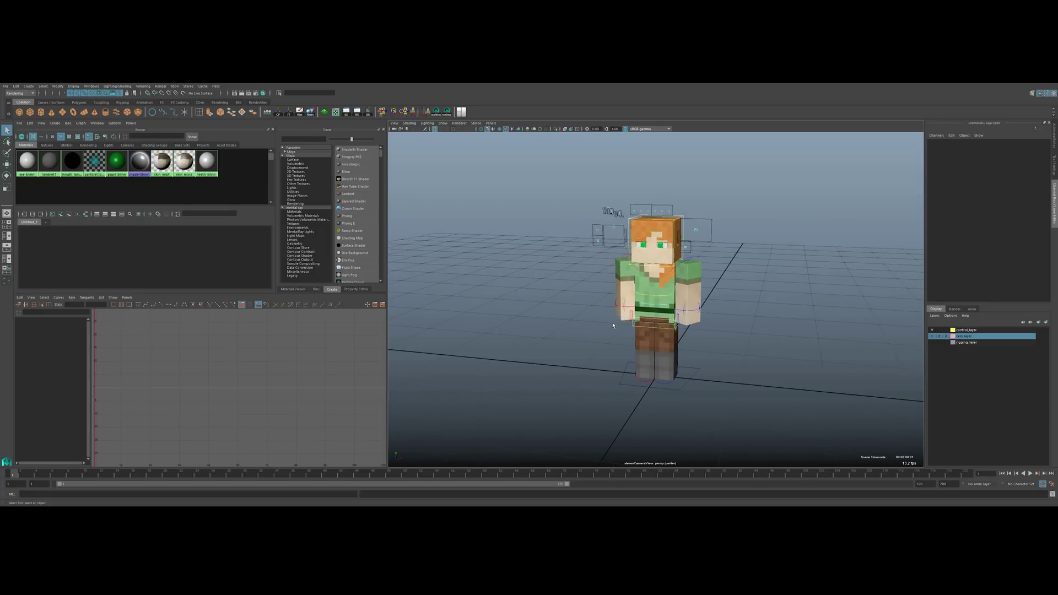
pyautogui.keyDown('alt'); pyautogui.moveTo(614, 324); pyautogui.dragTo(656, 301); pyautogui.keyUp('alt')
pyautogui.keyDown('alt'); pyautogui.moveTo(656, 300); pyautogui.dragTo(694, 338, button='right'); pyautogui.keyUp('alt')
pyautogui.keyDown('alt'); pyautogui.moveTo(588, 325); pyautogui.dragTo(595, 332, button='right'); pyautogui.keyUp('alt')
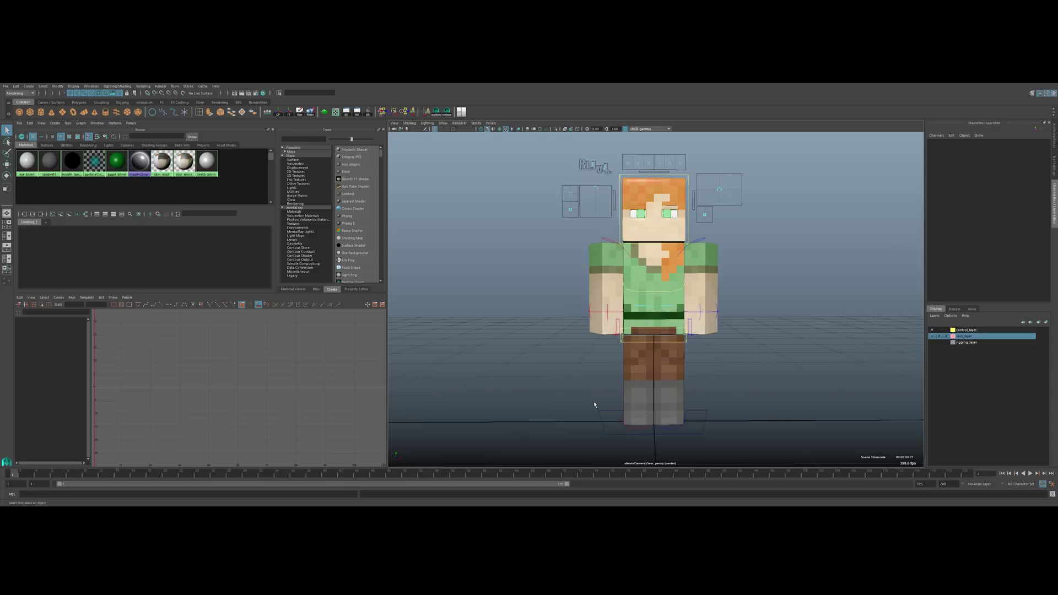
pyautogui.keyDown('alt'); pyautogui.moveTo(604, 262); pyautogui.dragTo(567, 317, button='middle'); pyautogui.keyUp('alt')
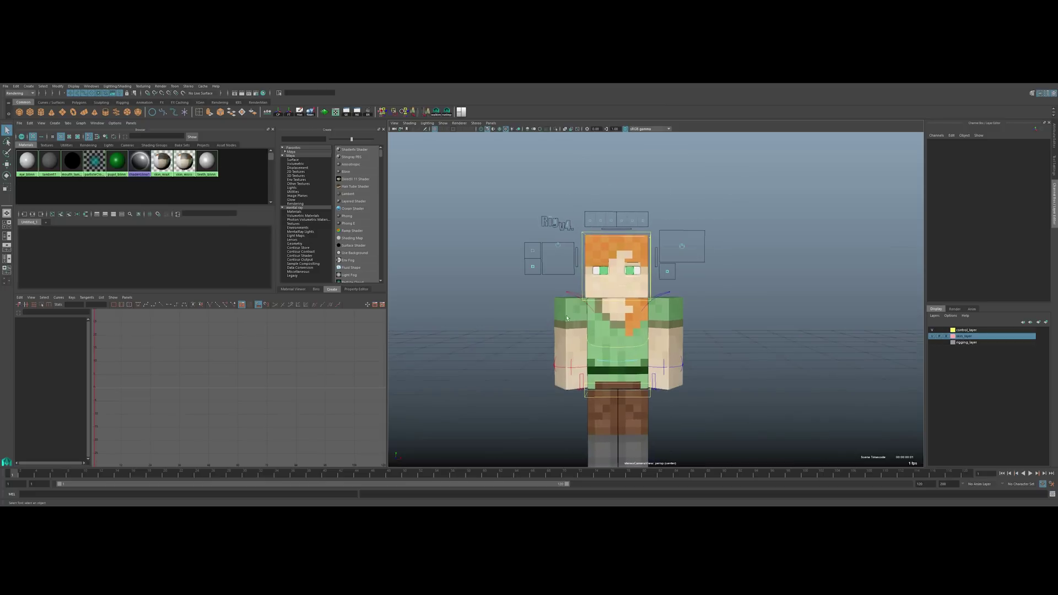
pyautogui.keyDown('alt'); pyautogui.moveTo(576, 259); pyautogui.dragTo(576, 271, button='middle'); pyautogui.keyUp('alt')
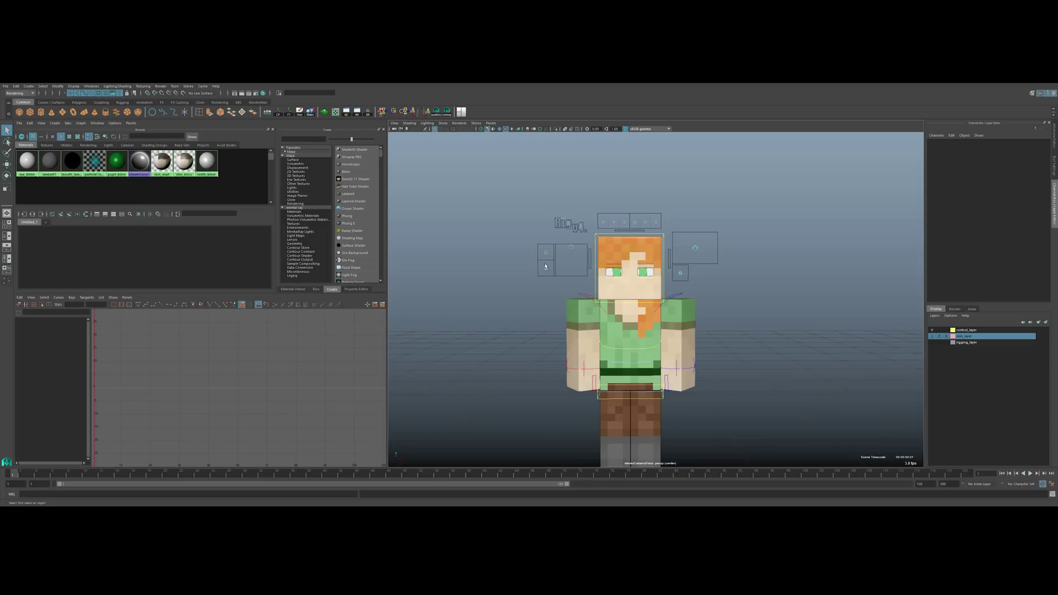
pyautogui.scroll(4, 626, 228)
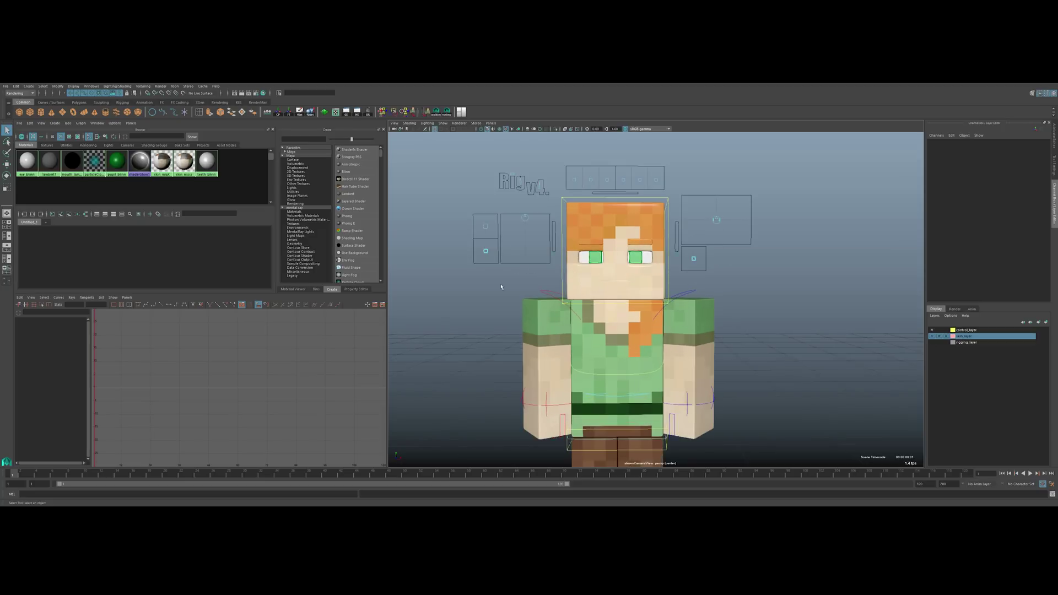
pyautogui.scroll(-2, 591, 262)
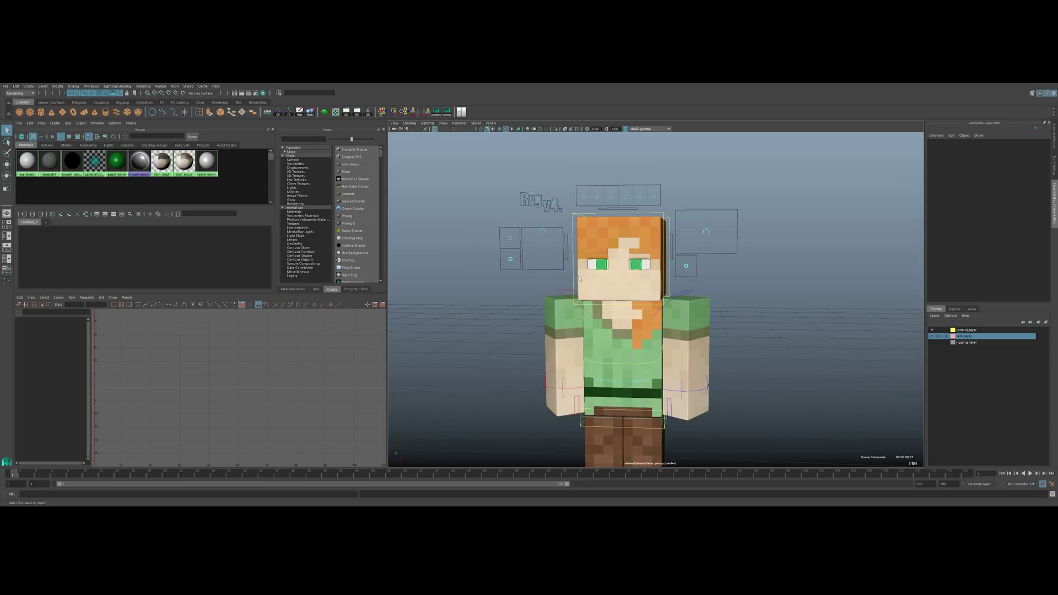
pyautogui.keyDown('alt'); pyautogui.moveTo(617, 258); pyautogui.dragTo(633, 257); pyautogui.keyUp('alt')
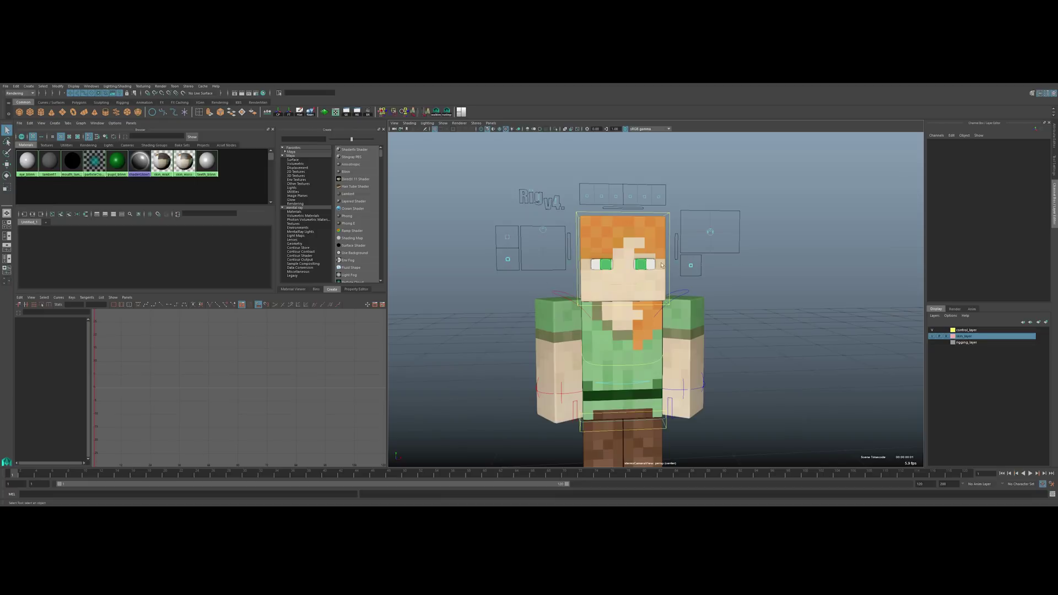
pyautogui.scroll(3, 593, 295)
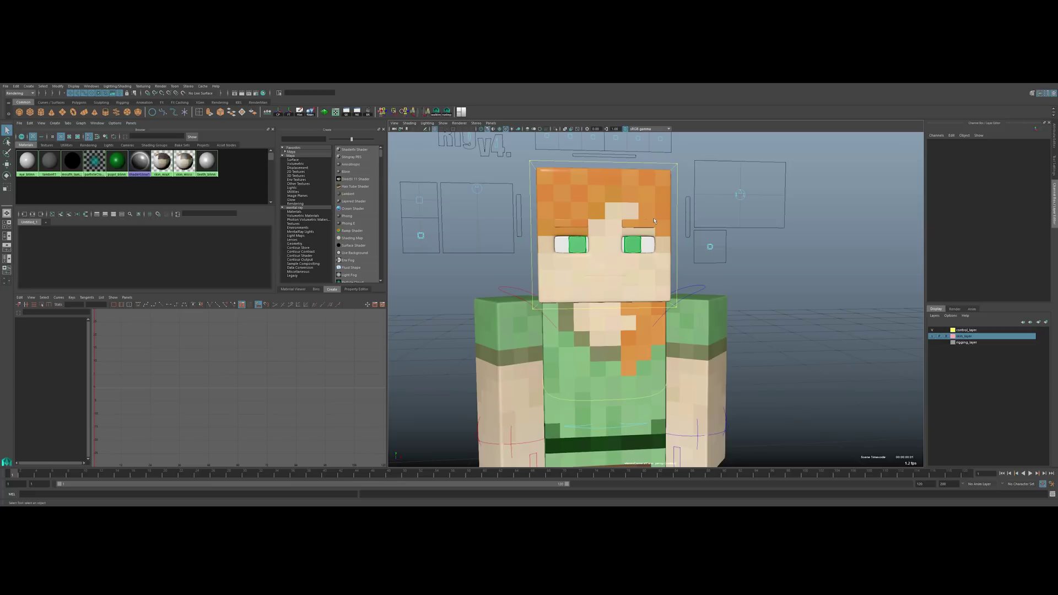
pyautogui.scroll(-3, 633, 290)
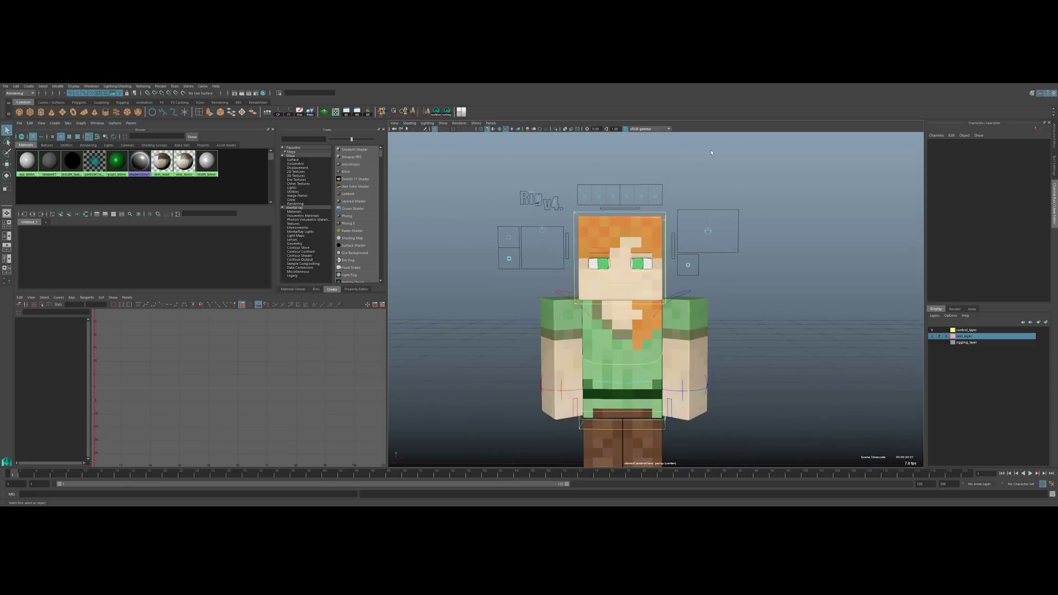
pyautogui.scroll(5, 660, 320)
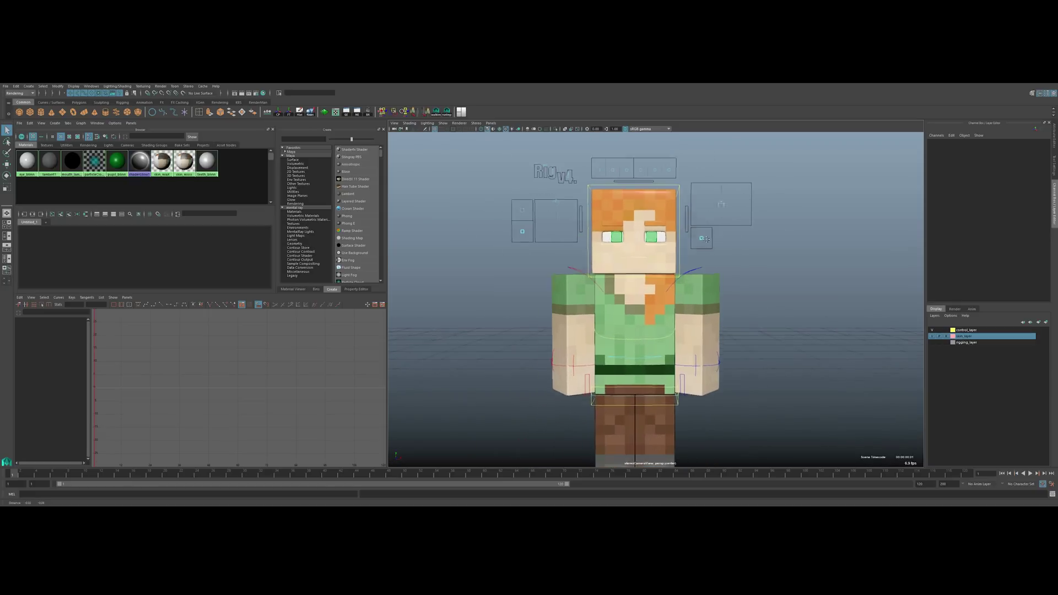
pyautogui.keyDown('alt'); pyautogui.moveTo(660, 320); pyautogui.dragTo(630, 300); pyautogui.keyUp('alt')
pyautogui.scroll(-3, 630, 275)
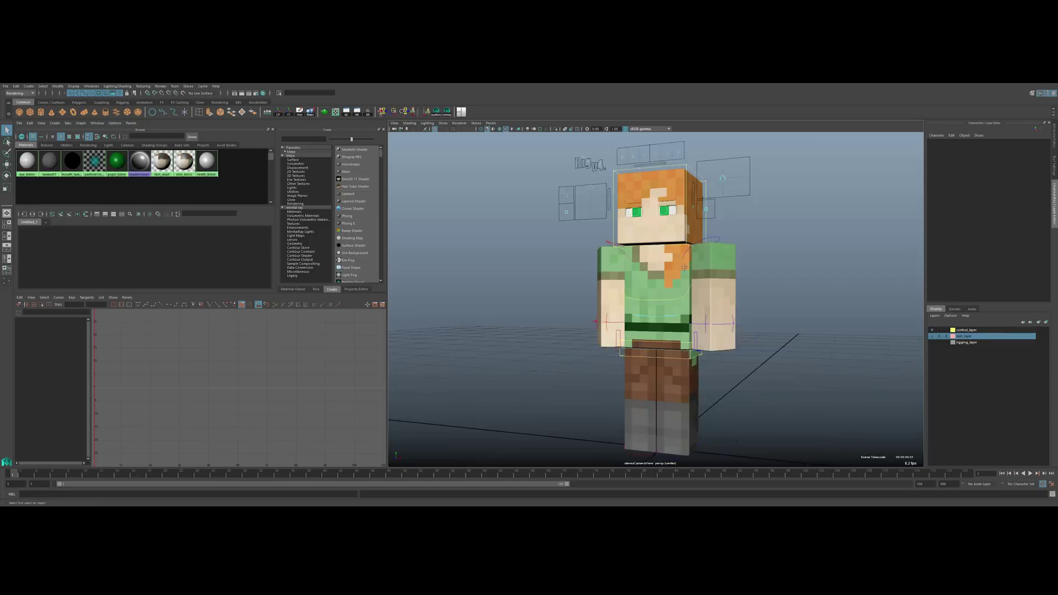
pyautogui.keyDown('alt'); pyautogui.moveTo(630, 251); pyautogui.dragTo(630, 282, button='middle'); pyautogui.keyUp('alt')
pyautogui.scroll(1, 628, 252)
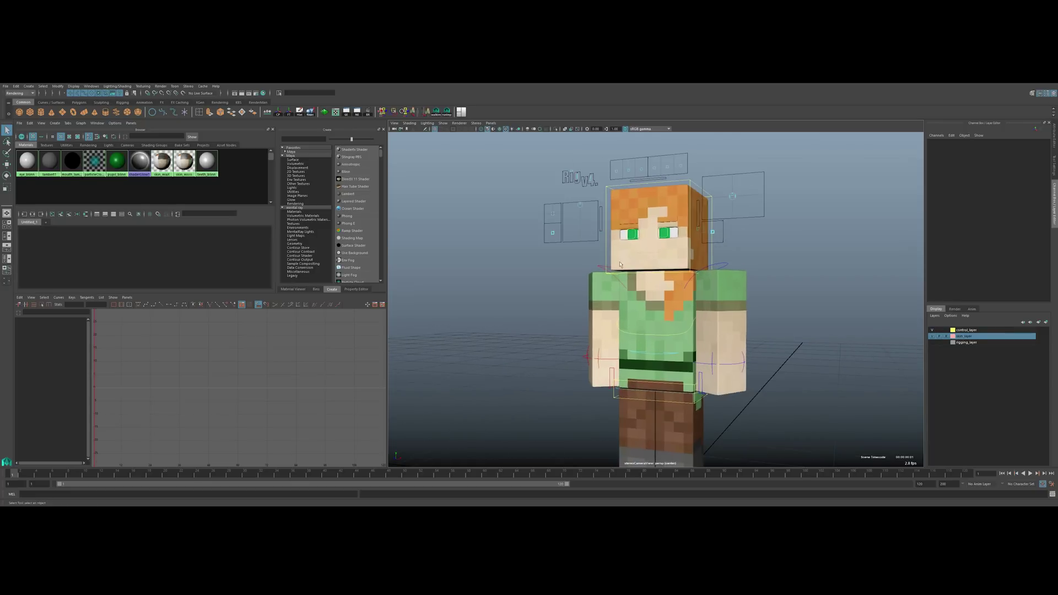
# Select the foot_R_control curve and try moving the foot outward and upward to bend the leg, undoing the last change.
pyautogui.keyDown('alt'); pyautogui.moveTo(615, 283); pyautogui.dragTo(626, 283); pyautogui.keyUp('alt')
pyautogui.keyDown('alt'); pyautogui.moveTo(626, 284); pyautogui.dragTo(642, 245, button='middle'); pyautogui.keyUp('alt')
pyautogui.scroll(-2, 602, 317)
pyautogui.keyDown('alt'); pyautogui.moveTo(602, 318); pyautogui.dragTo(649, 377); pyautogui.keyUp('alt')
pyautogui.click(649, 378)
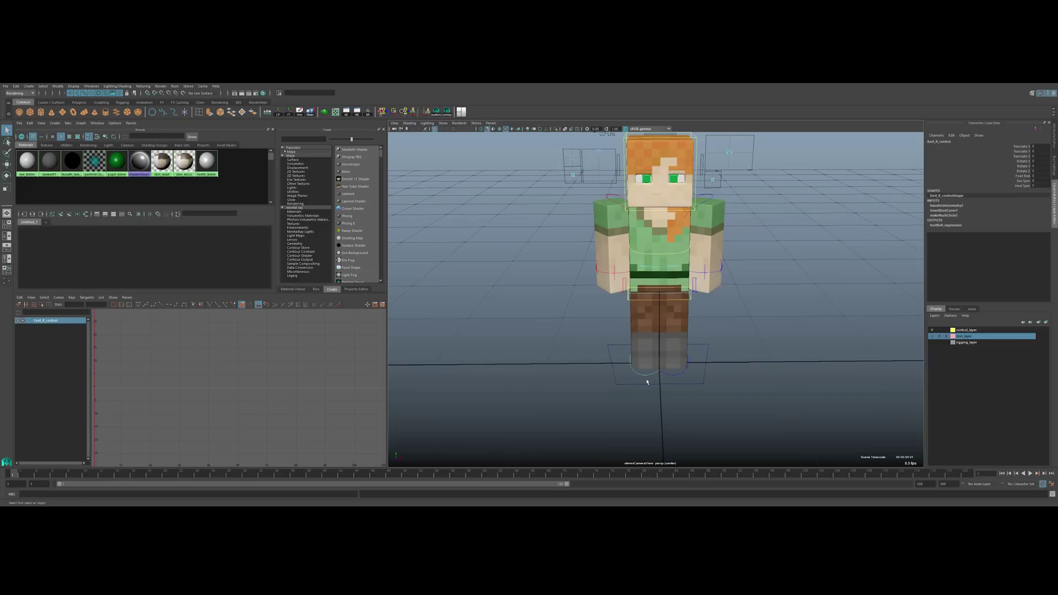
pyautogui.scroll(5, 661, 341)
pyautogui.press('w')
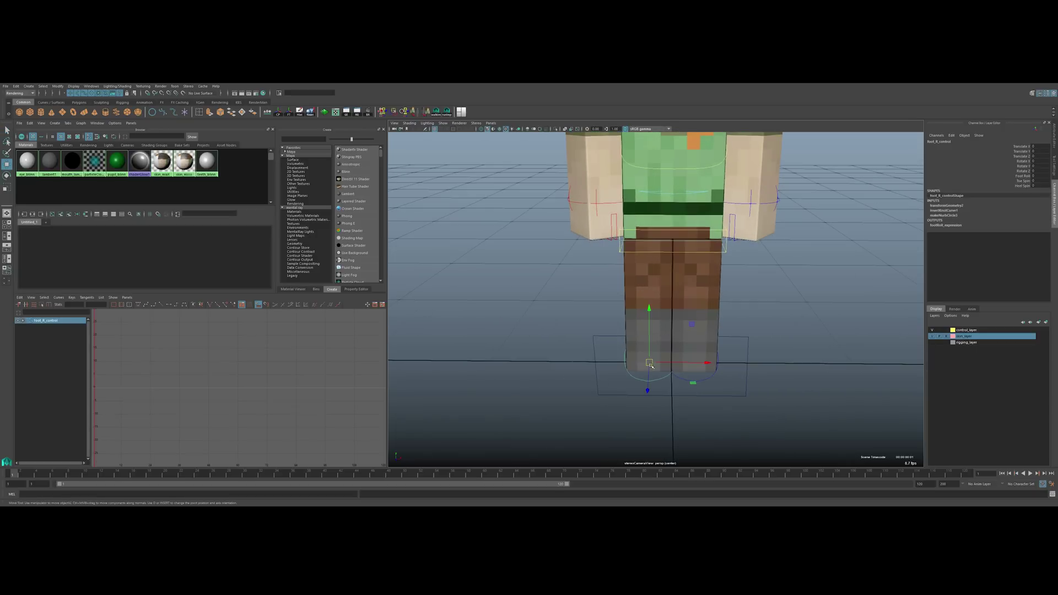
pyautogui.moveTo(669, 366); pyautogui.dragTo(612, 338)
pyautogui.hotkey('ctrl', 'z')
# Rotate the foot_R_control curve to tilt the lower leg, and undo the last rotation.
pyautogui.scroll(5, 633, 363)
pyautogui.press('e')
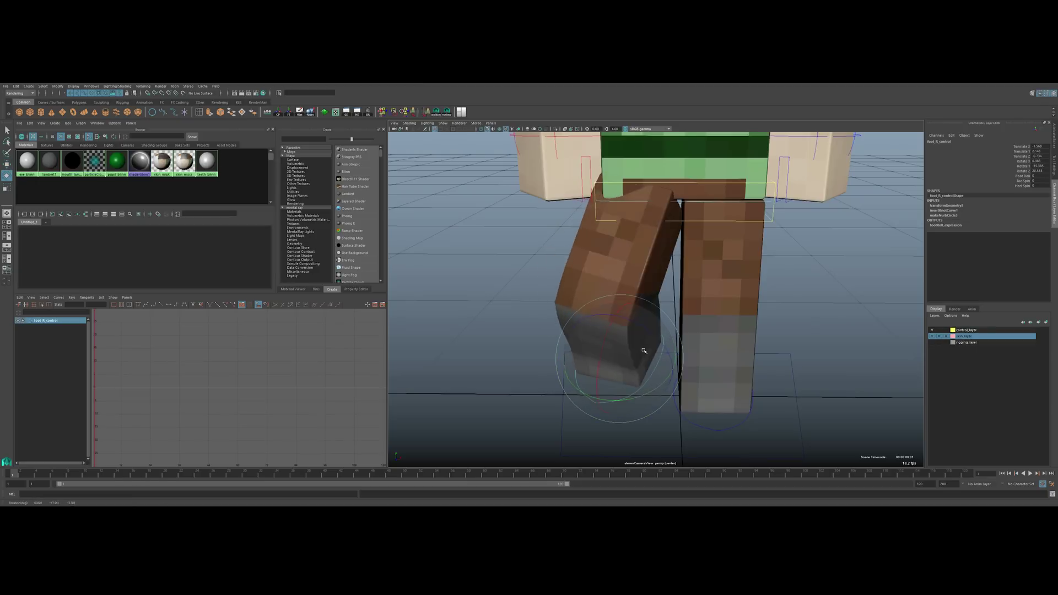
pyautogui.moveTo(643, 350); pyautogui.dragTo(648, 373)
pyautogui.hotkey('ctrl', 'z')
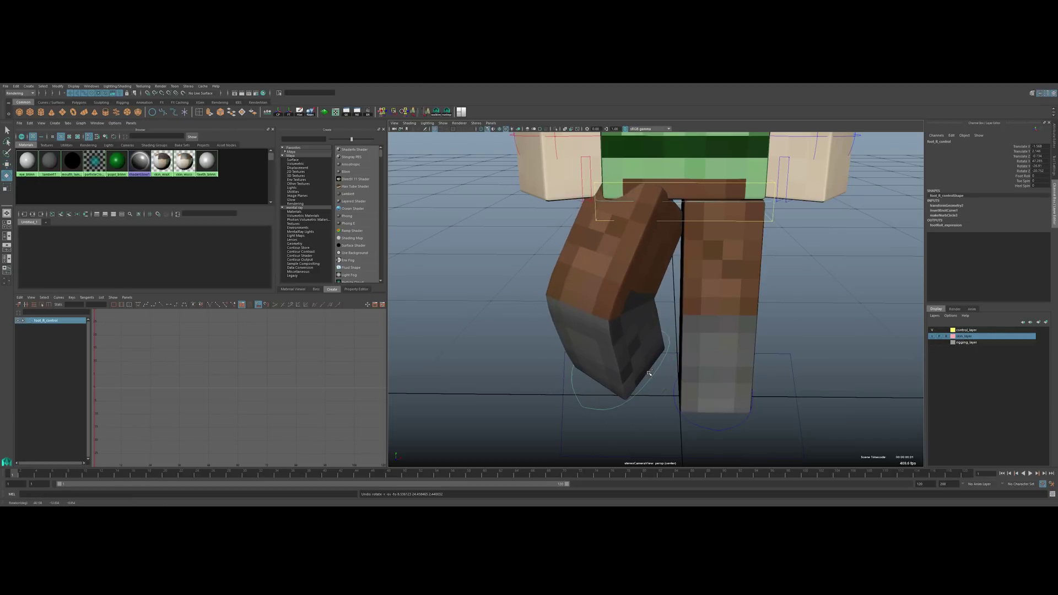
# Undo the foot rotation and set foot_R_control's Translate X, Y and Z to 0.
pyautogui.hotkey('ctrl', 'z')
pyautogui.moveTo(1041, 146); pyautogui.dragTo(1041, 157)
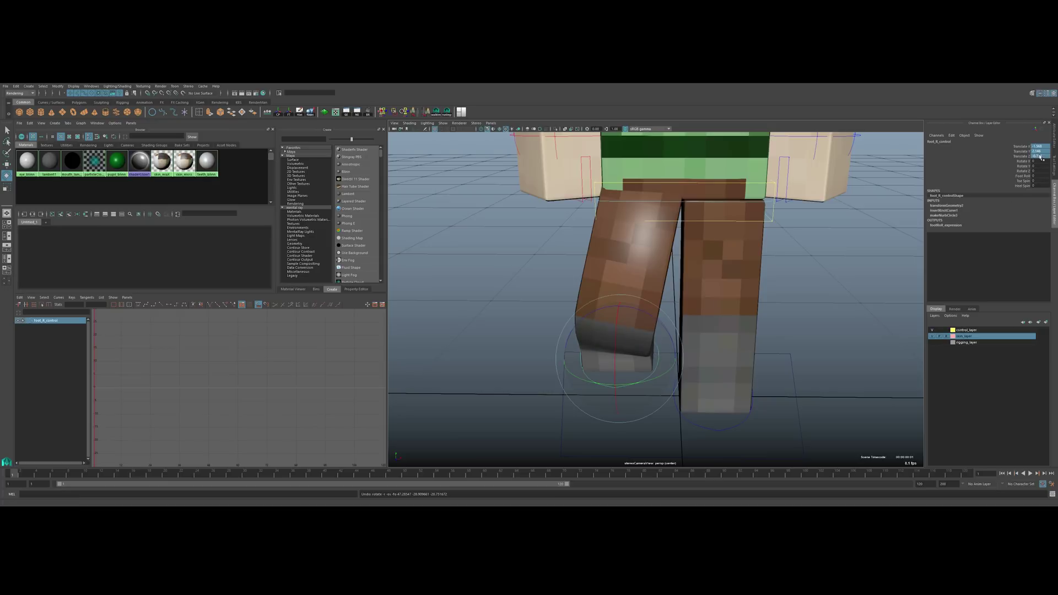
pyautogui.write('0')
pyautogui.press('Return')
# Try the Foot Roll attribute on foot_R_control while viewing the leg from the side, and undo the change.
pyautogui.click(1022, 175)
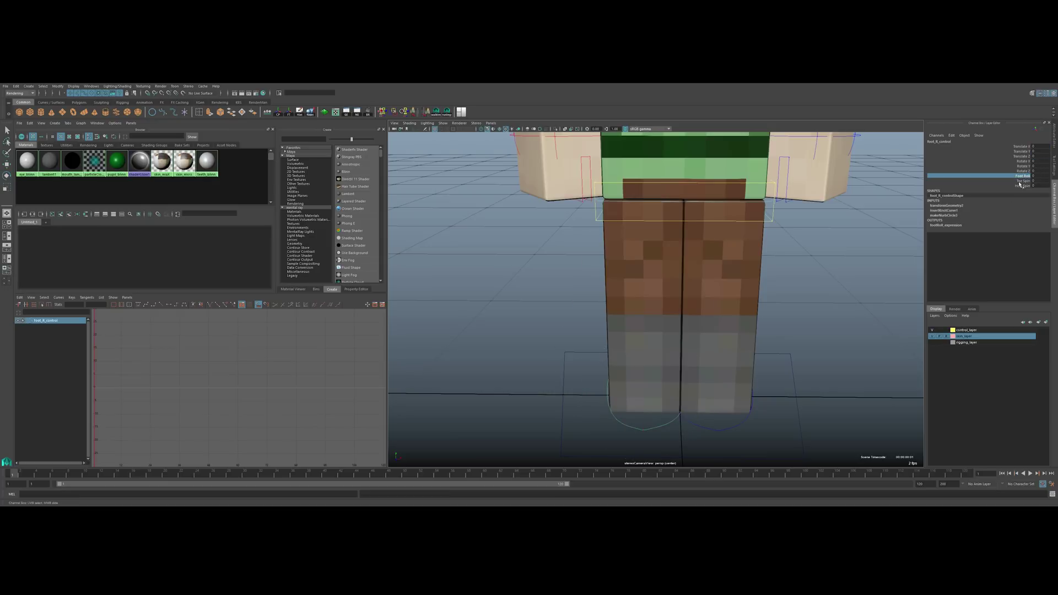
pyautogui.keyDown('alt'); pyautogui.moveTo(679, 325); pyautogui.dragTo(781, 298); pyautogui.keyUp('alt')
pyautogui.keyDown('alt'); pyautogui.moveTo(781, 298); pyautogui.dragTo(910, 184, button='middle'); pyautogui.keyUp('alt')
pyautogui.keyDown('alt'); pyautogui.moveTo(694, 259); pyautogui.dragTo(650, 287); pyautogui.keyUp('alt')
pyautogui.keyDown('alt'); pyautogui.moveTo(520, 377); pyautogui.dragTo(556, 338, button='middle'); pyautogui.keyUp('alt')
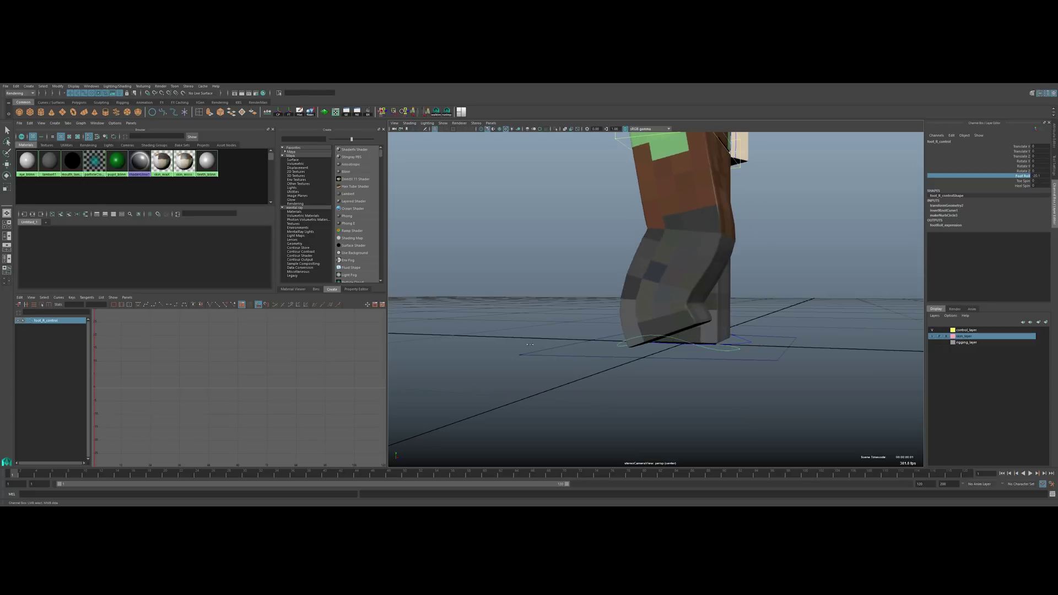
pyautogui.hotkey('ctrl', 'z')
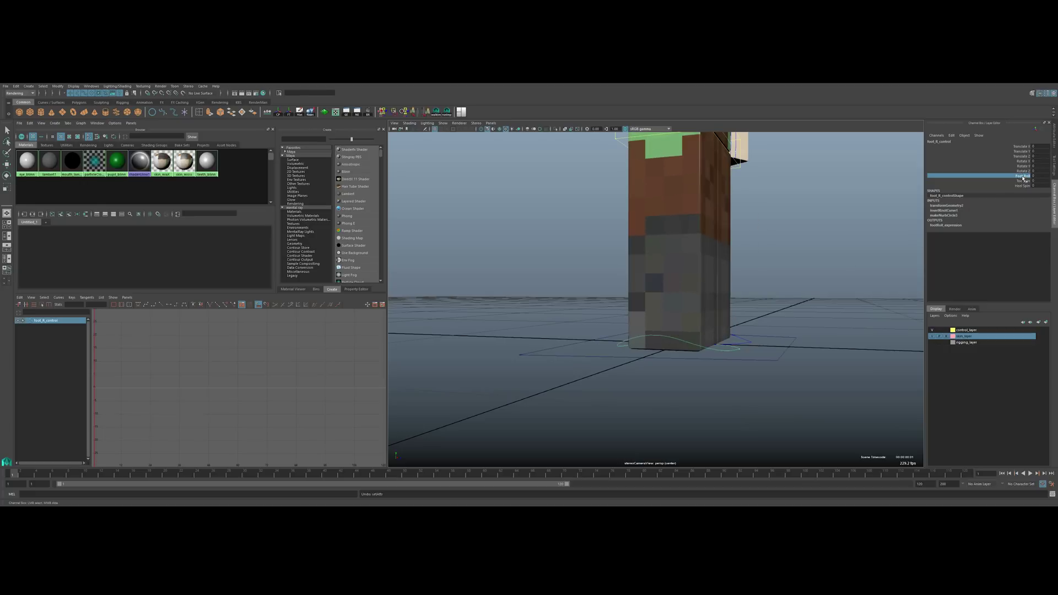
# Try the Toe Spin attribute on foot_R_control and undo the change.
pyautogui.click(1019, 181)
pyautogui.keyDown('alt'); pyautogui.moveTo(782, 258); pyautogui.dragTo(663, 309); pyautogui.keyUp('alt')
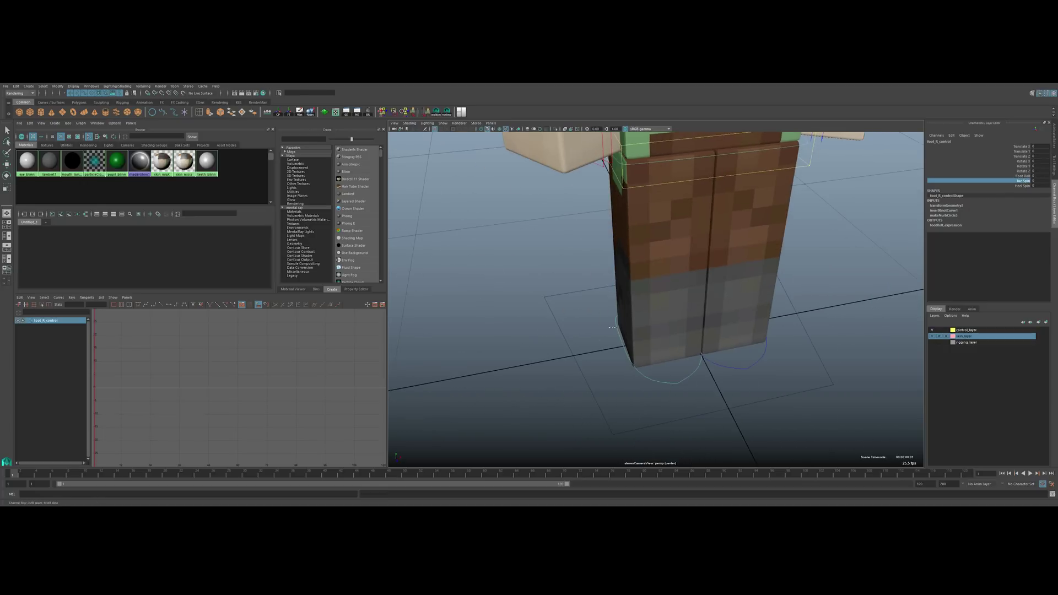
pyautogui.keyDown('alt'); pyautogui.moveTo(515, 335); pyautogui.dragTo(728, 298); pyautogui.keyUp('alt')
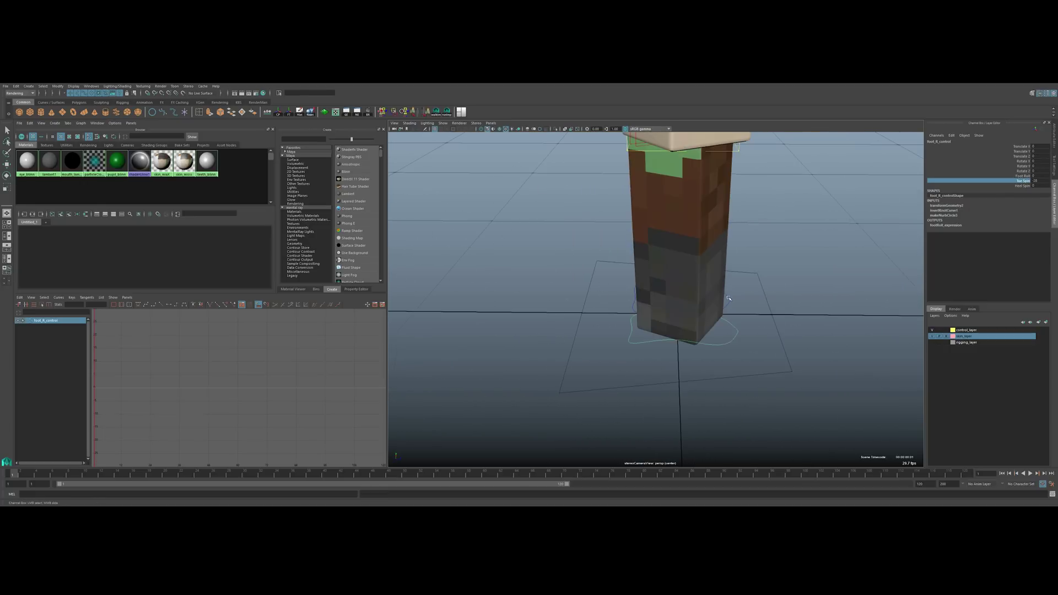
pyautogui.hotkey('ctrl', 'z')
# Try the Heel Spin attribute on foot_R_control and undo the change.
pyautogui.click(1019, 185)
pyautogui.keyDown('alt'); pyautogui.moveTo(633, 284); pyautogui.dragTo(759, 292); pyautogui.keyUp('alt')
pyautogui.moveTo(497, 328); pyautogui.dragTo(545, 332, button='middle')
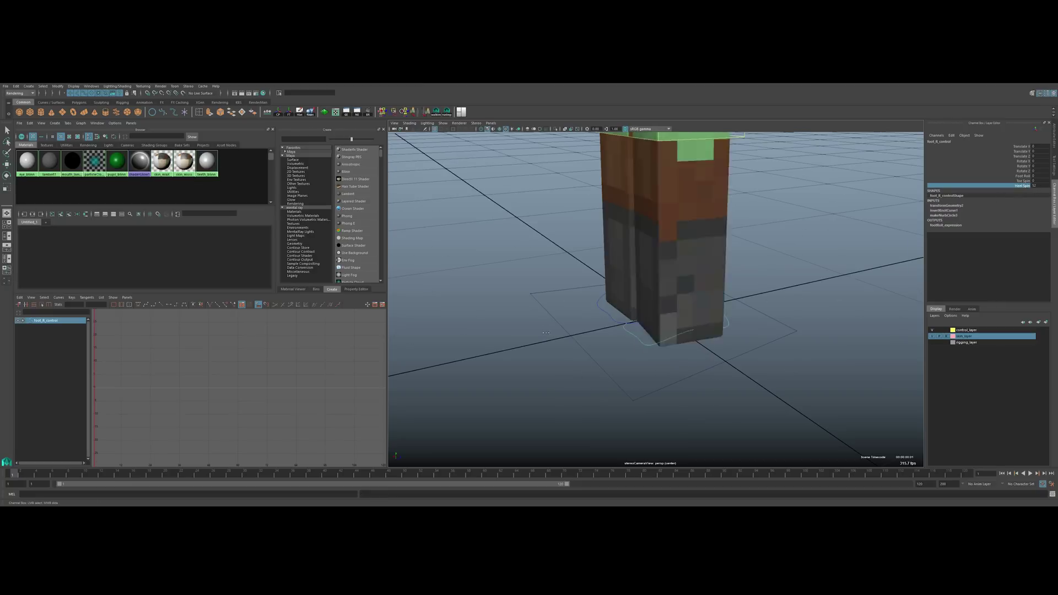
pyautogui.hotkey('ctrl', 'z')
# Try turning foot_R_control sideways with the Rotate tool and undo the rotation.
pyautogui.press('e')
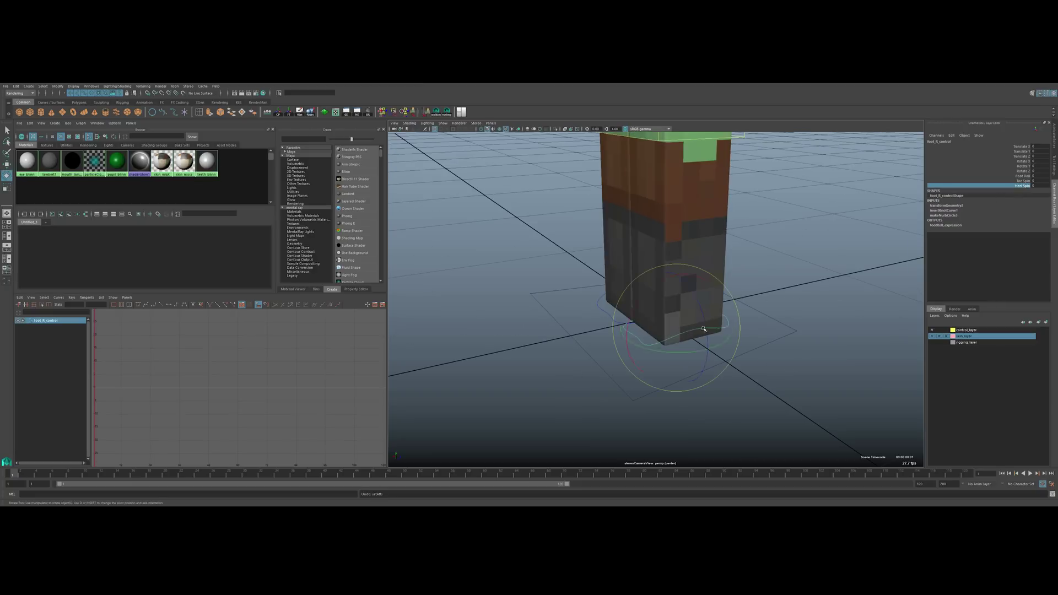
pyautogui.moveTo(675, 351); pyautogui.dragTo(708, 355)
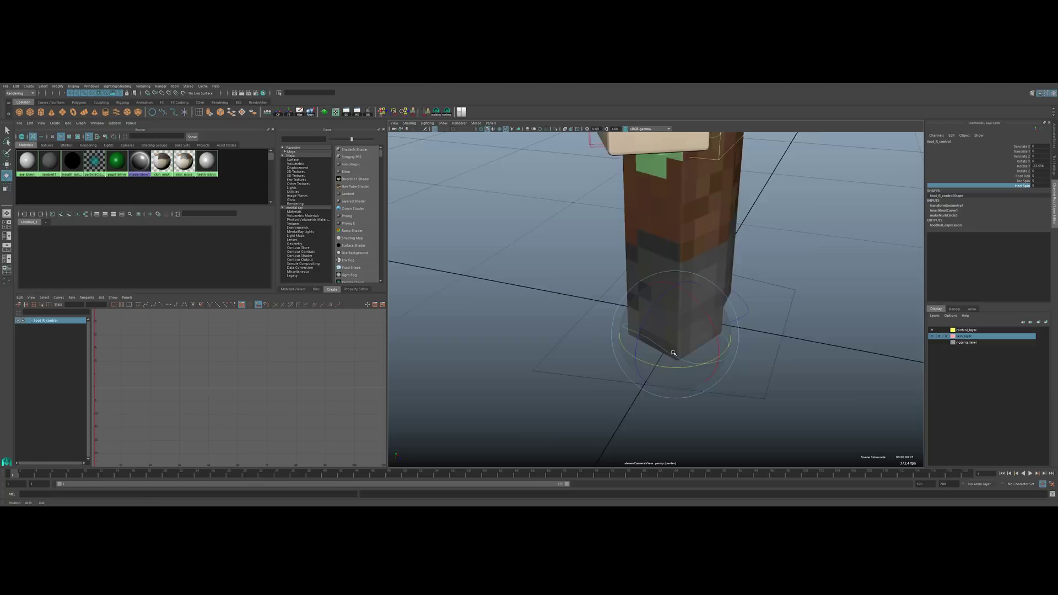
pyautogui.keyDown('alt'); pyautogui.moveTo(708, 355); pyautogui.dragTo(659, 316, button='right'); pyautogui.keyUp('alt')
pyautogui.hotkey('ctrl', 'z')
# Select root_control at the hips, try moving and rotating the whole body, and undo the changes.
pyautogui.click(716, 198)
pyautogui.keyDown('alt'); pyautogui.moveTo(729, 235); pyautogui.dragTo(567, 313); pyautogui.keyUp('alt')
pyautogui.press('w')
pyautogui.press('e')
pyautogui.hotkey('ctrl', 'z')
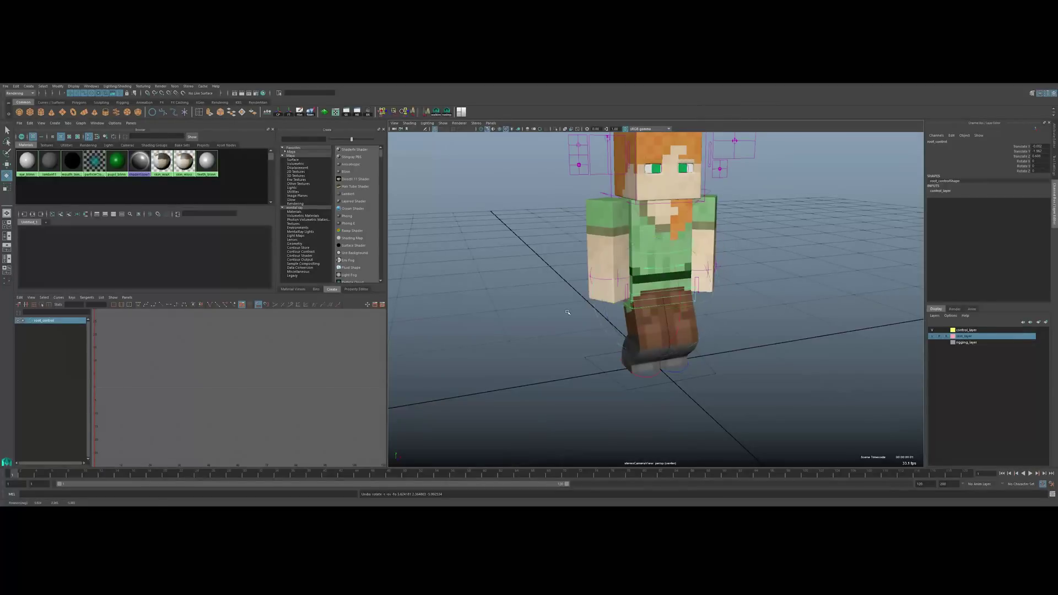
pyautogui.scroll(4, 567, 313)
pyautogui.hotkey('ctrl', 'z')
# Select torso_control on the chest, try rotating the upper body, and undo the last rotations.
pyautogui.click(669, 224)
pyautogui.scroll(-2, 670, 225)
pyautogui.keyDown('alt'); pyautogui.moveTo(669, 225); pyautogui.dragTo(639, 225); pyautogui.keyUp('alt')
pyautogui.keyDown('alt'); pyautogui.moveTo(639, 225); pyautogui.dragTo(642, 274, button='middle'); pyautogui.keyUp('alt')
pyautogui.moveTo(667, 279); pyautogui.dragTo(637, 291)
pyautogui.hotkey('ctrl', 'z')
pyautogui.hotkey('ctrl', 'z')
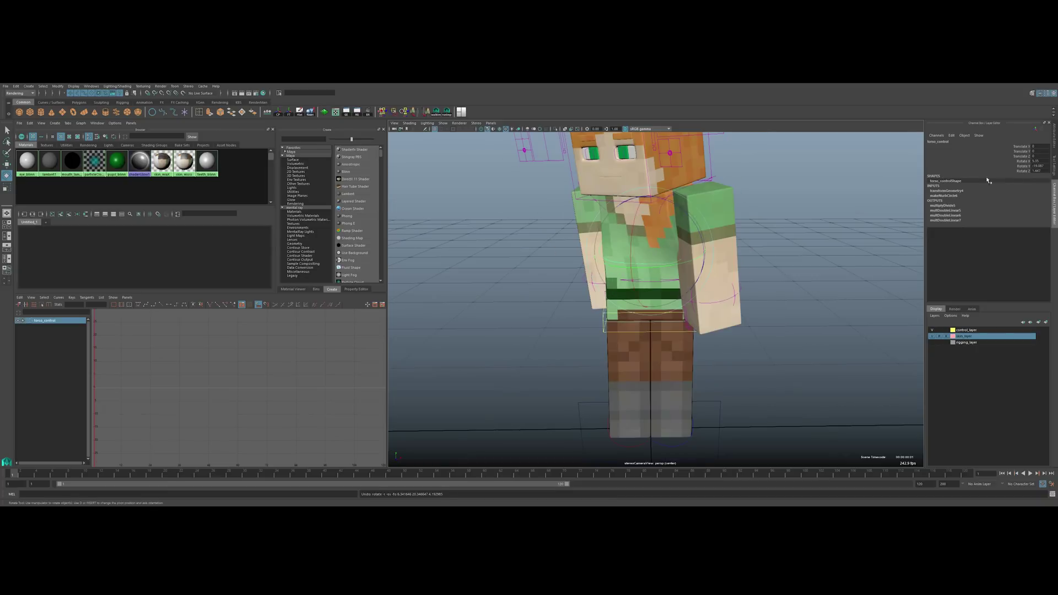
# Set torso_control's Rotate X, Y and Z to 0.
pyautogui.moveTo(1039, 161); pyautogui.dragTo(1039, 171)
pyautogui.write('0')
pyautogui.press('Return')
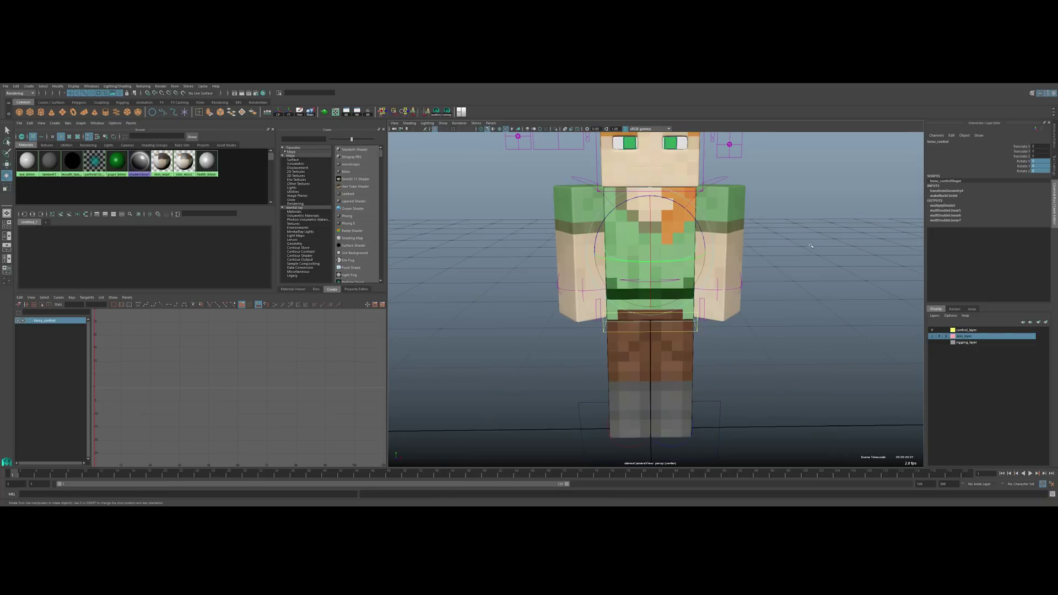
# Examine the torso and hip control curves from several angles, briefly selecting root_control and clearing the selection.
pyautogui.keyDown('alt'); pyautogui.moveTo(645, 292); pyautogui.dragTo(627, 289); pyautogui.keyUp('alt')
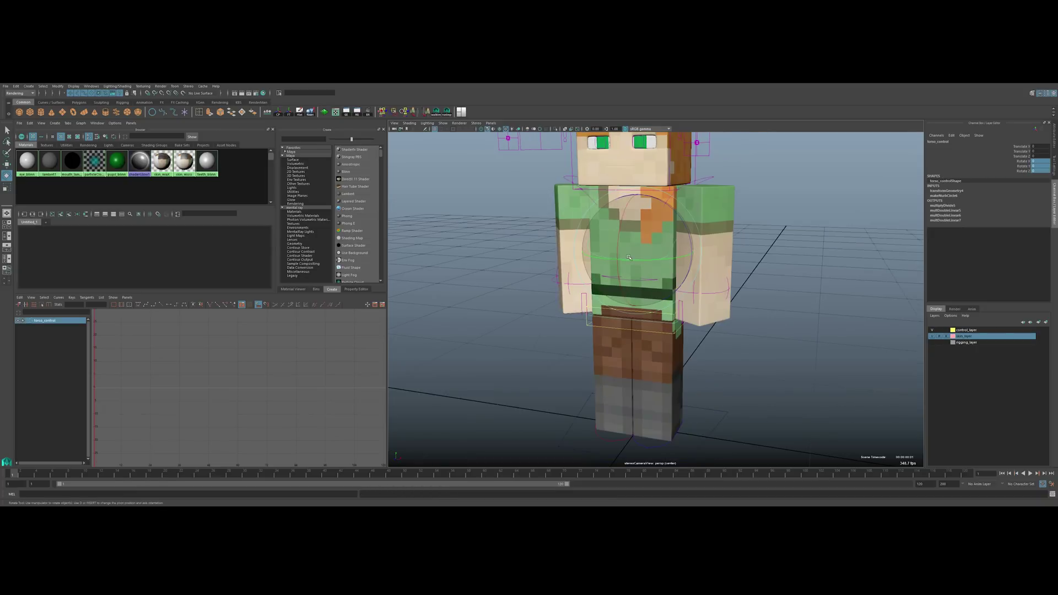
pyautogui.keyDown('alt'); pyautogui.moveTo(600, 285); pyautogui.dragTo(517, 289); pyautogui.keyUp('alt')
pyautogui.keyDown('alt'); pyautogui.moveTo(517, 289); pyautogui.dragTo(489, 325, button='middle'); pyautogui.keyUp('alt')
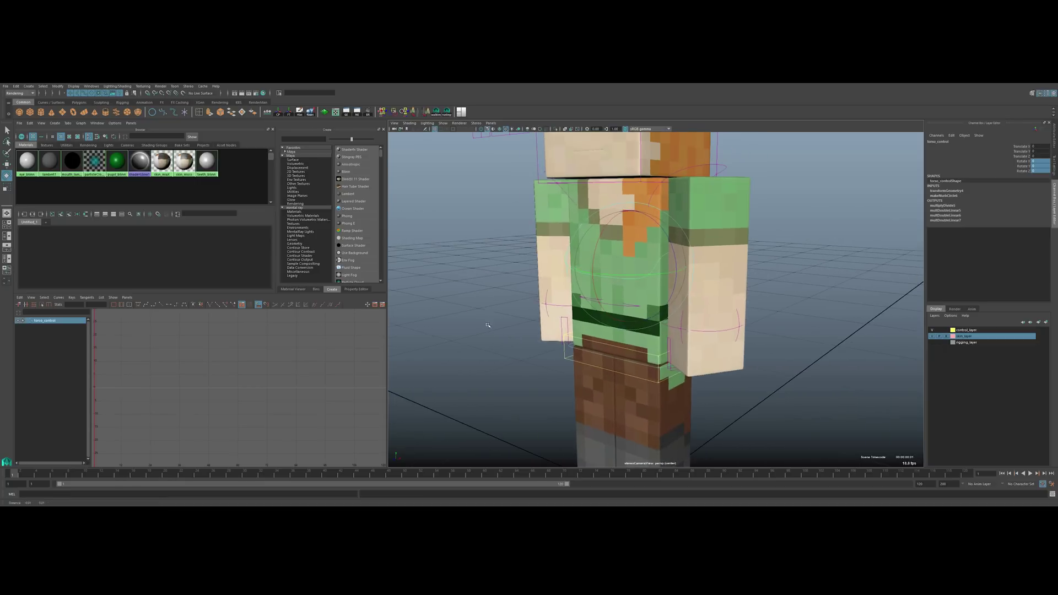
pyautogui.keyDown('alt'); pyautogui.moveTo(488, 325); pyautogui.dragTo(593, 299); pyautogui.keyUp('alt')
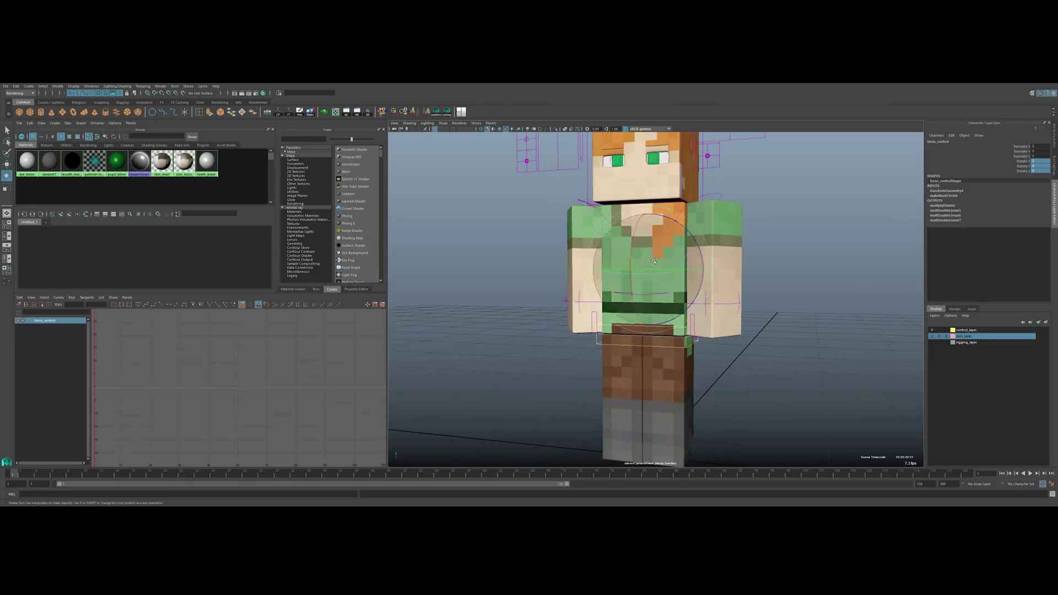
pyautogui.keyDown('alt'); pyautogui.moveTo(652, 325); pyautogui.dragTo(639, 331); pyautogui.keyUp('alt')
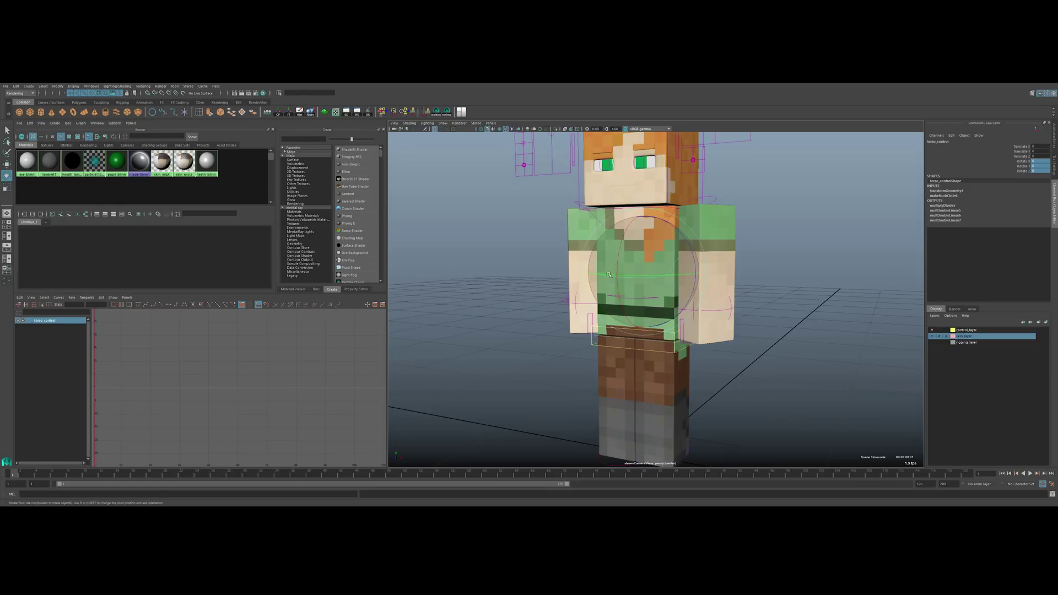
pyautogui.scroll(3, 592, 338)
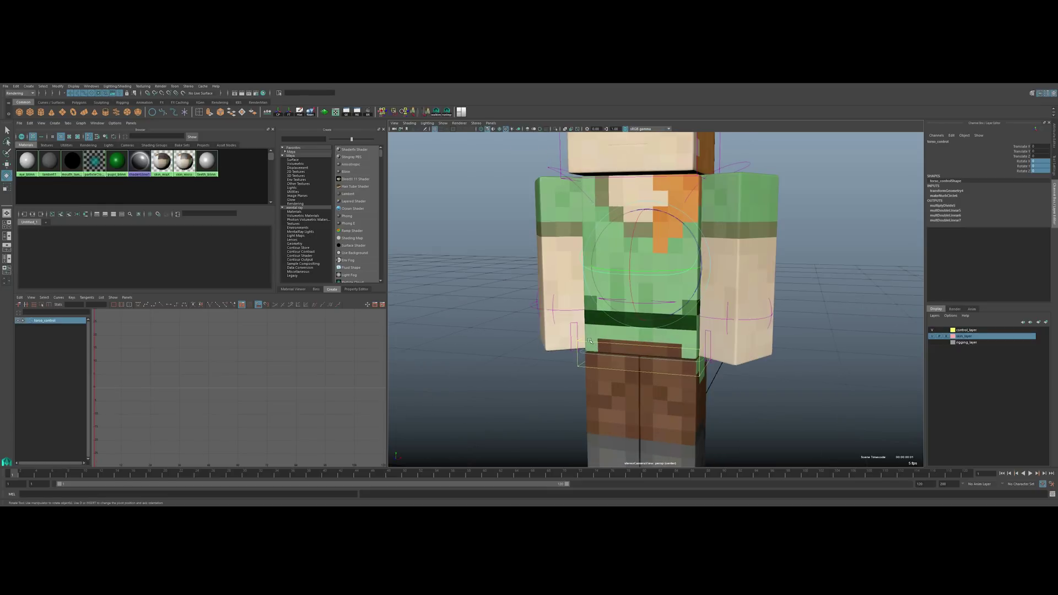
pyautogui.click(587, 342)
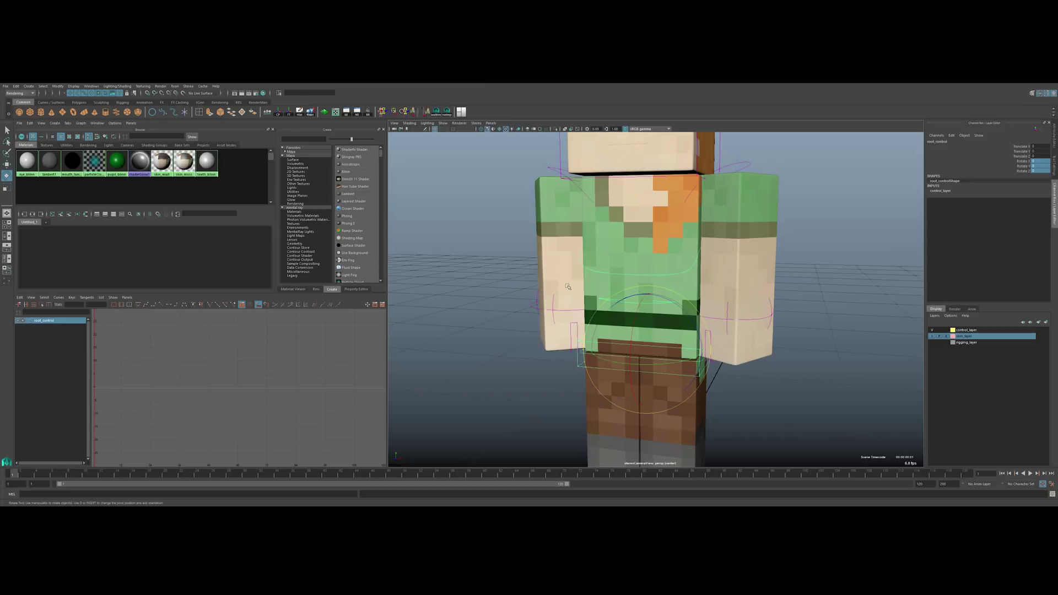
pyautogui.click(570, 285)
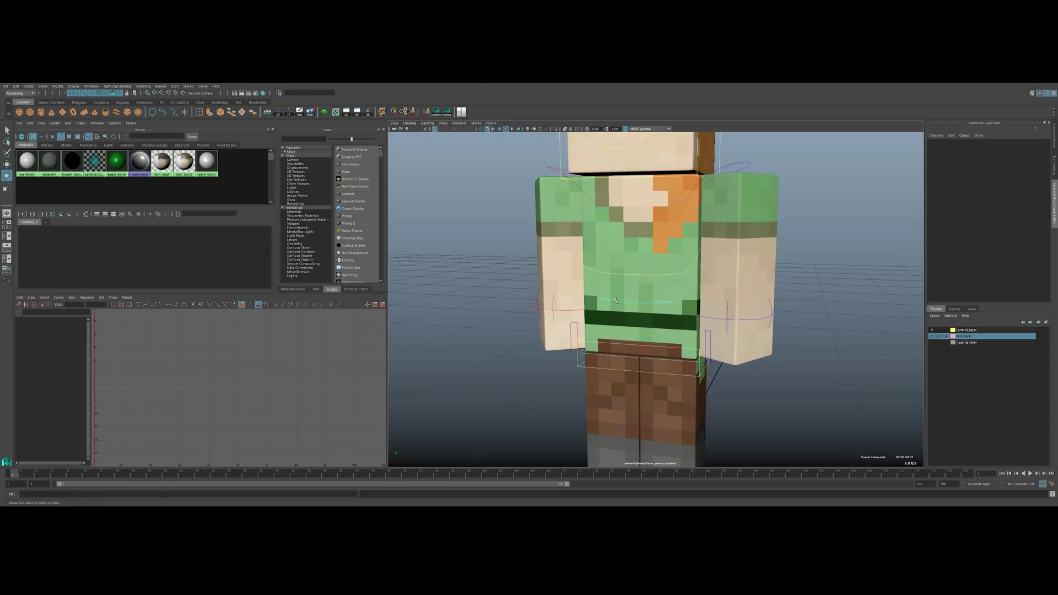
# Select the waist control curve above the belt, try rotating it, and undo the rotation.
pyautogui.click(615, 300)
pyautogui.moveTo(615, 300)
pyautogui.mouseDown()
pyautogui.moveTo(612, 274)
pyautogui.moveTo(623, 309)
pyautogui.moveTo(617, 290)
pyautogui.mouseUp()
pyautogui.hotkey('ctrl', 'z')
# Select pelvis_control, try rotating it to tilt the hips and bend the lower torso, and undo the rotation.
pyautogui.click(517, 352)
pyautogui.click(590, 352)
pyautogui.moveTo(590, 353); pyautogui.dragTo(601, 341)
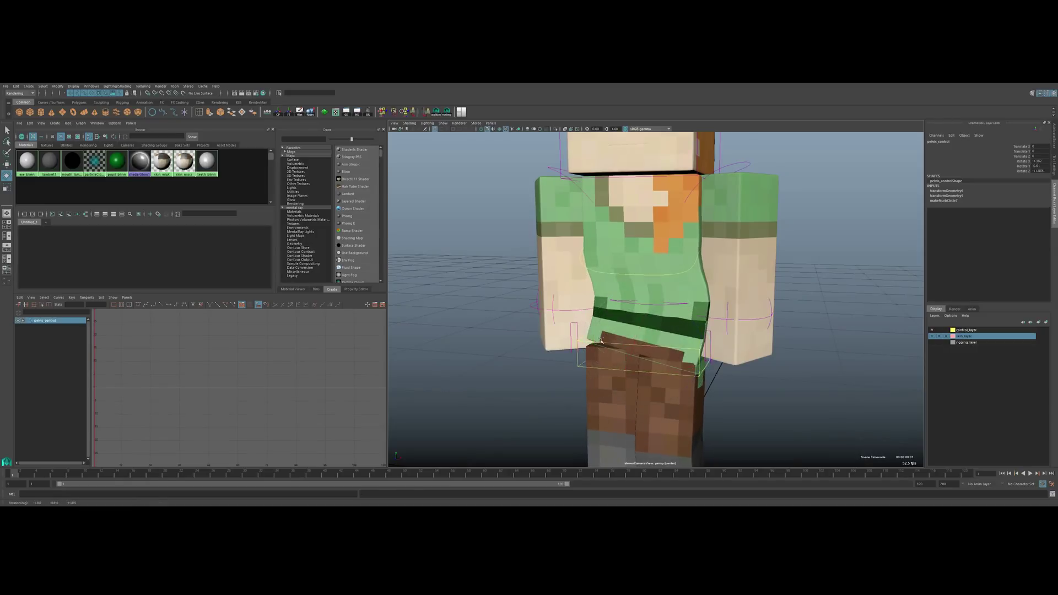
pyautogui.hotkey('ctrl', 'z')
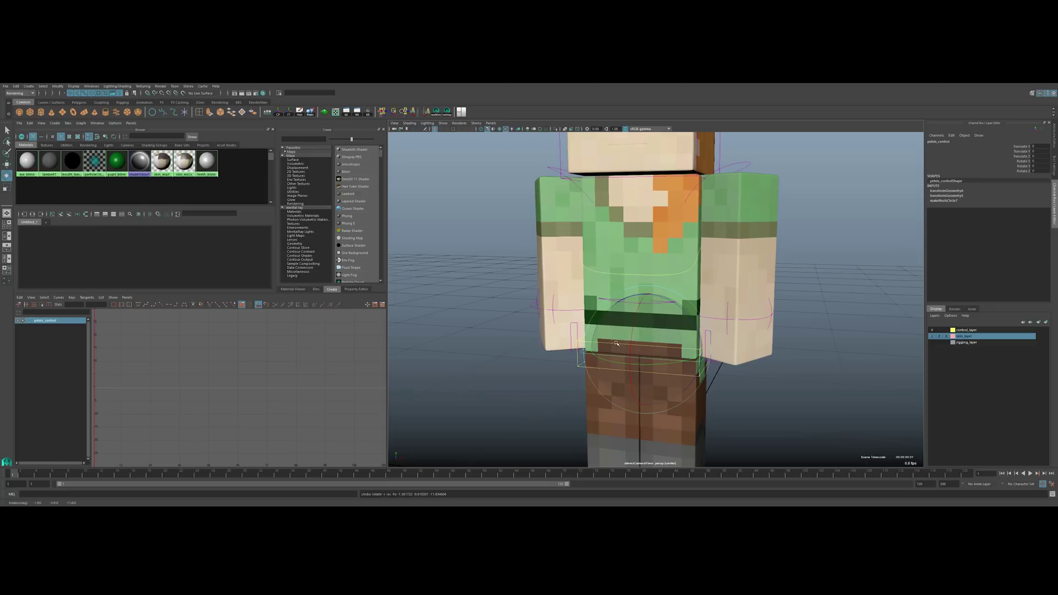
# Examine the character's head, arms and torso controls from the front at different distances.
pyautogui.keyDown('alt'); pyautogui.moveTo(615, 344); pyautogui.dragTo(619, 278, button='right'); pyautogui.keyUp('alt')
pyautogui.keyDown('alt'); pyautogui.moveTo(615, 268); pyautogui.dragTo(639, 283); pyautogui.keyUp('alt')
pyautogui.keyDown('alt'); pyautogui.moveTo(634, 286); pyautogui.dragTo(632, 326, button='right'); pyautogui.keyUp('alt')
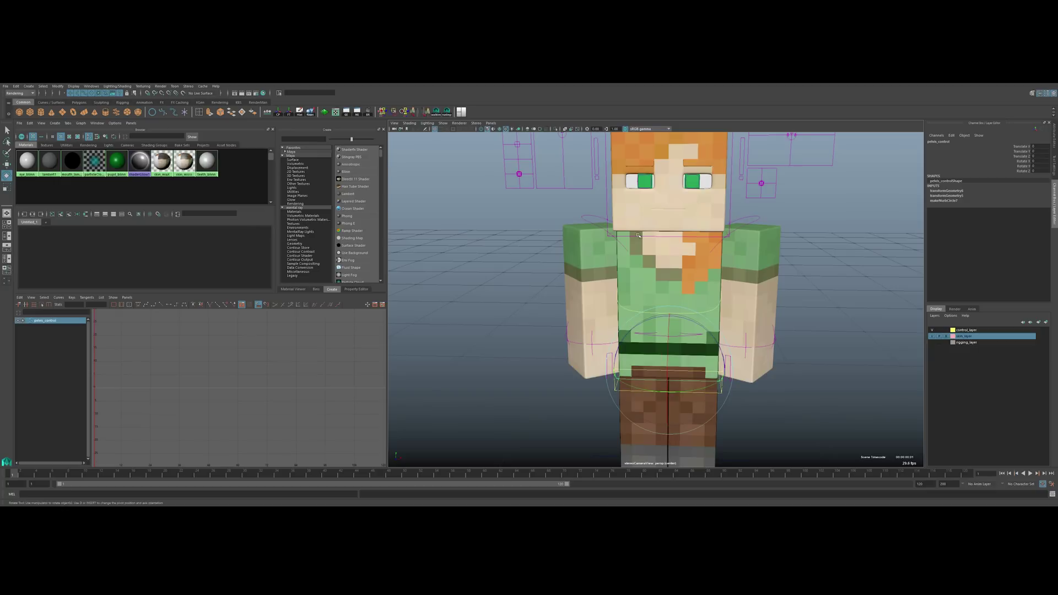
pyautogui.keyDown('alt'); pyautogui.moveTo(638, 319); pyautogui.dragTo(638, 300); pyautogui.keyUp('alt')
pyautogui.keyDown('alt'); pyautogui.moveTo(638, 300); pyautogui.dragTo(628, 328, button='right'); pyautogui.keyUp('alt')
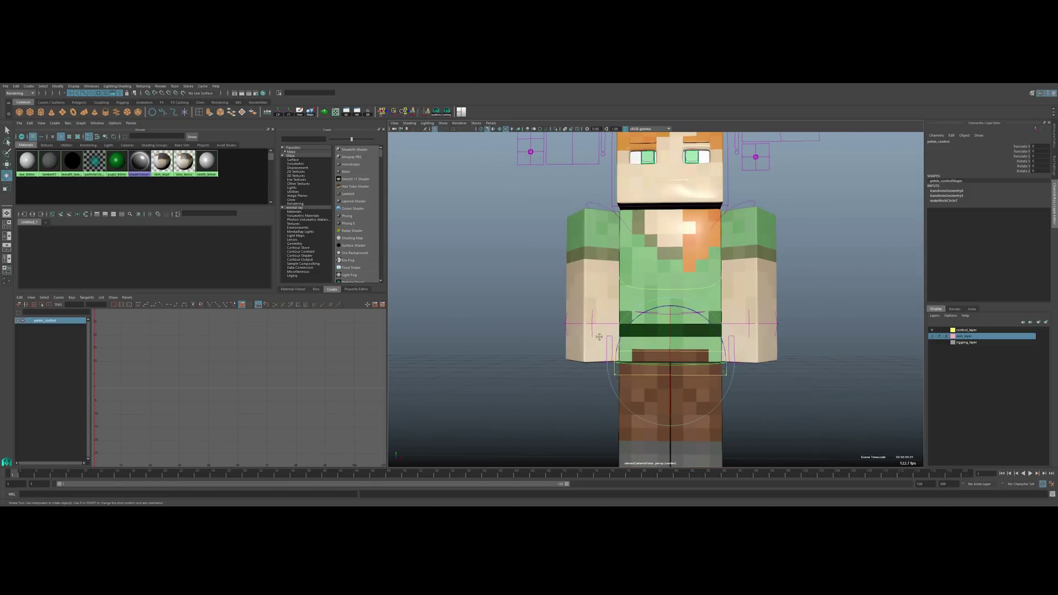
pyautogui.keyDown('alt'); pyautogui.moveTo(605, 329); pyautogui.dragTo(592, 343, button='middle'); pyautogui.keyUp('alt')
pyautogui.keyDown('alt'); pyautogui.moveTo(569, 340); pyautogui.dragTo(595, 342, button='right'); pyautogui.keyUp('alt')
pyautogui.keyDown('alt'); pyautogui.moveTo(594, 341); pyautogui.dragTo(617, 300, button='middle'); pyautogui.keyUp('alt')
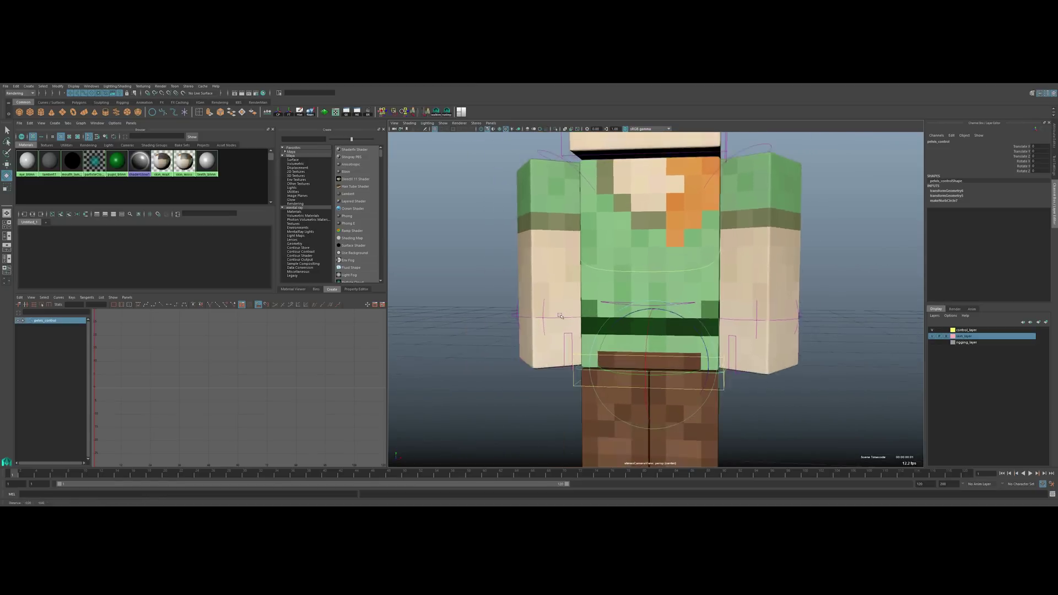
pyautogui.keyDown('alt'); pyautogui.moveTo(617, 300); pyautogui.dragTo(579, 312, button='right'); pyautogui.keyUp('alt')
# Move the character's right arm control outward and upward to bend the elbow, and lower the arm slightly.
pyautogui.click(580, 318)
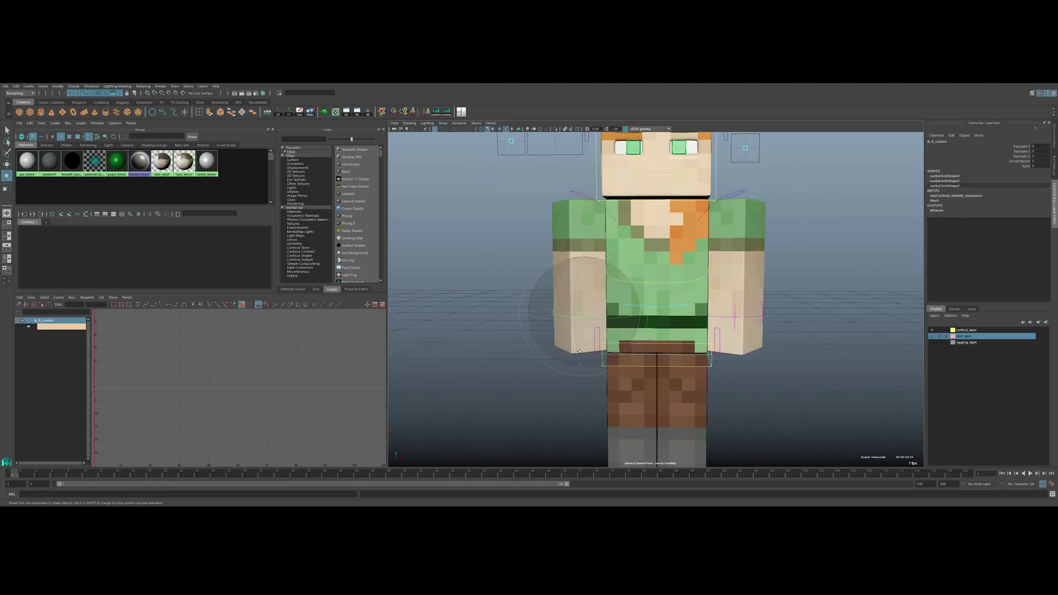
pyautogui.press('w')
pyautogui.moveTo(584, 316)
pyautogui.mouseDown()
pyautogui.moveTo(544, 260)
pyautogui.moveTo(566, 306)
pyautogui.mouseUp()
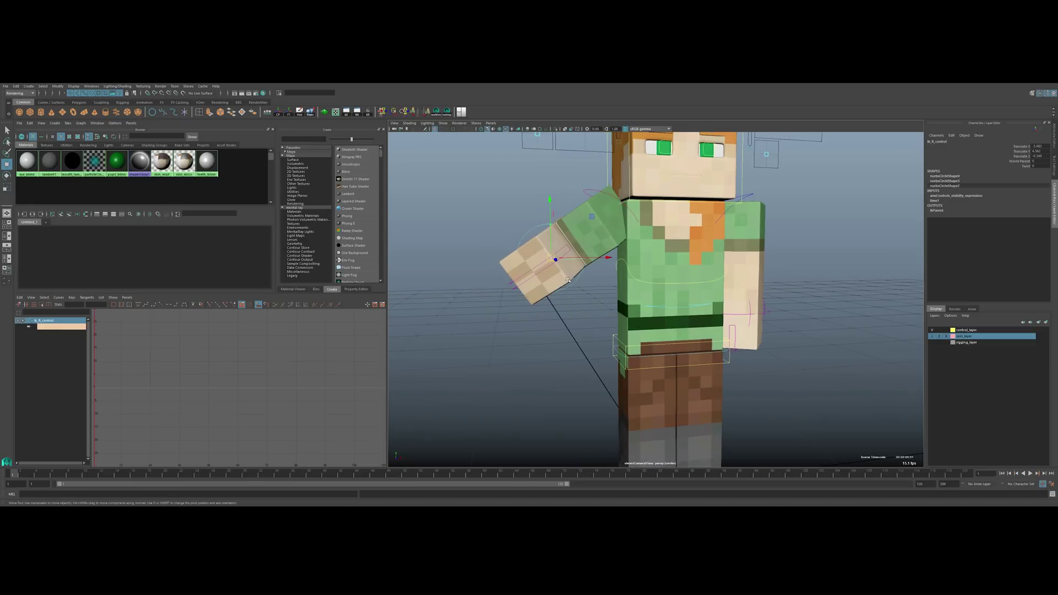
pyautogui.scroll(-5, 564, 280)
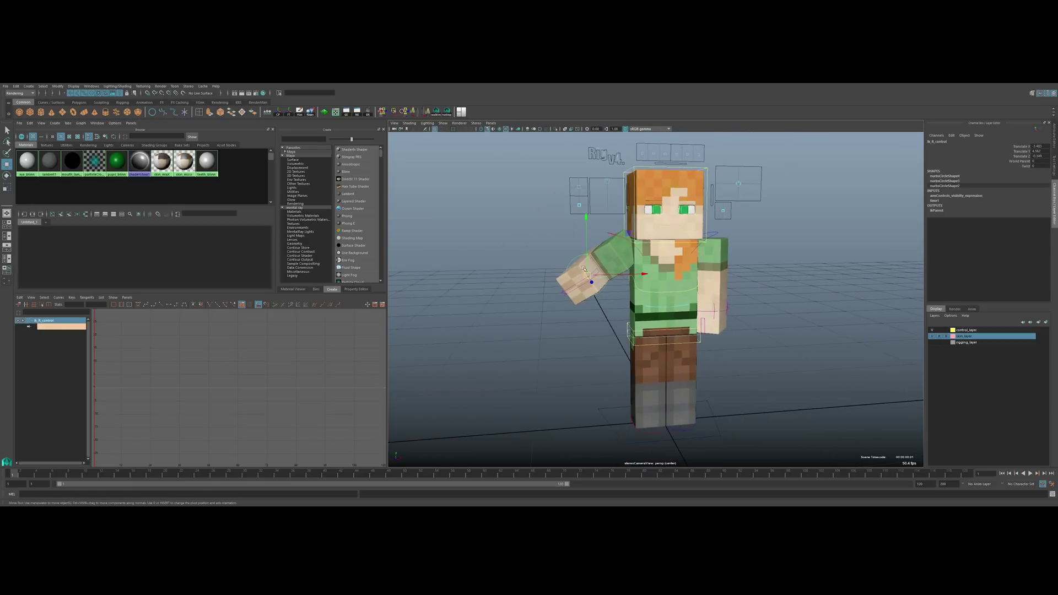
pyautogui.moveTo(591, 287); pyautogui.dragTo(622, 288)
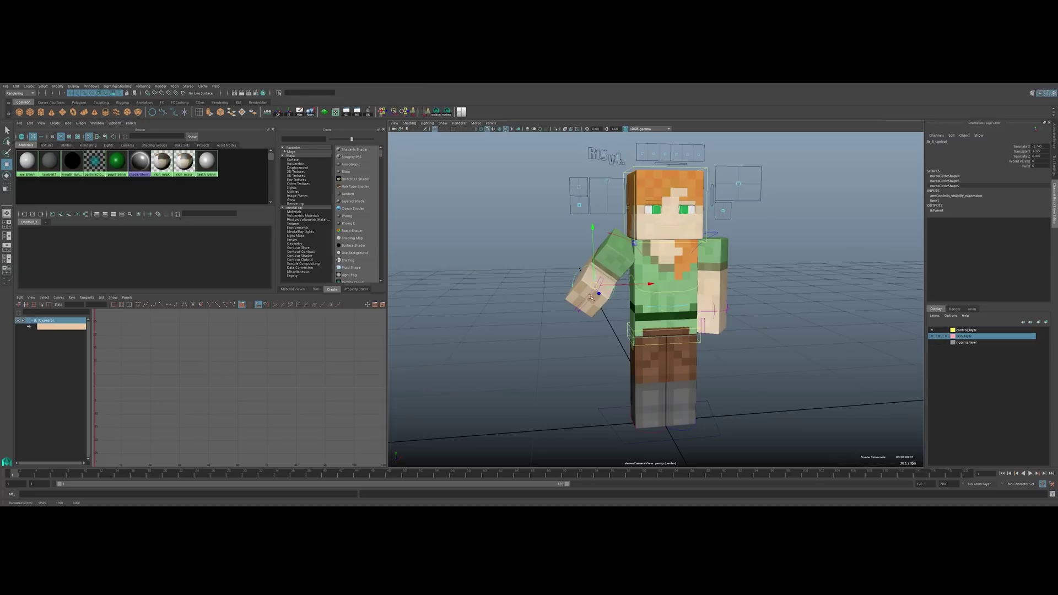
pyautogui.scroll(3, 583, 310)
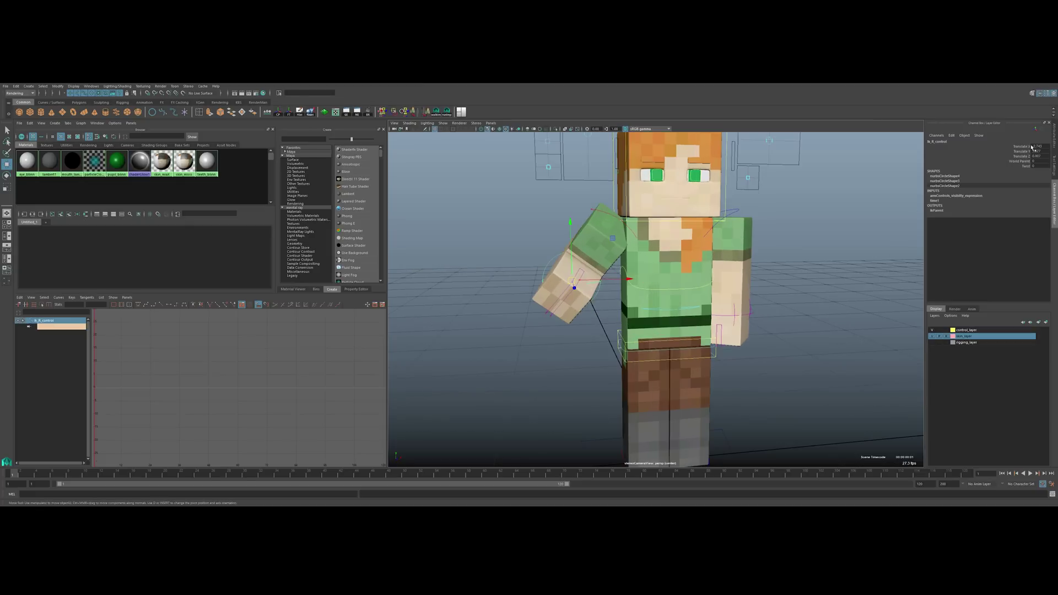
# Move the right arm control forward and inward to bring the bent forearm in front of the torso.
pyautogui.click(575, 280)
pyautogui.hotkey('ctrl', 'z')
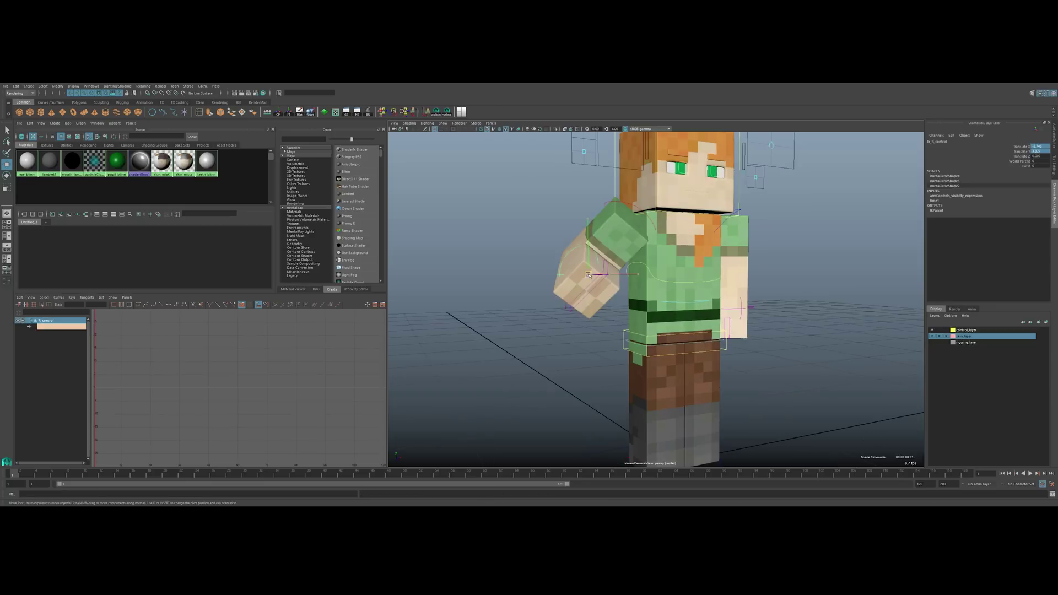
pyautogui.moveTo(590, 277); pyautogui.dragTo(553, 270, button='middle')
pyautogui.keyDown('alt'); pyautogui.moveTo(626, 419); pyautogui.dragTo(678, 435); pyautogui.keyUp('alt')
pyautogui.scroll(-5, 656, 300)
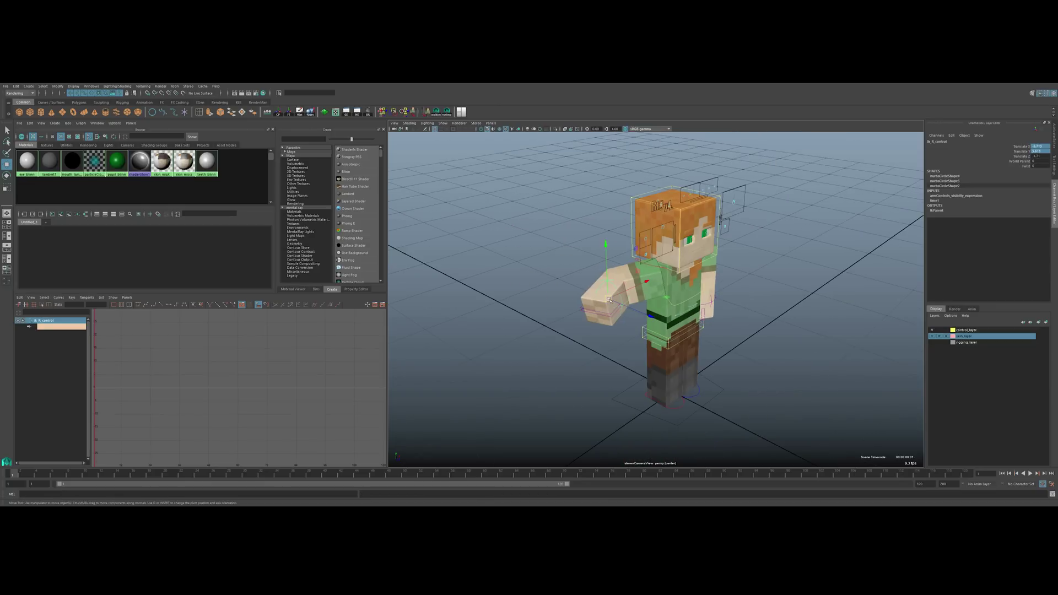
pyautogui.moveTo(585, 278); pyautogui.dragTo(660, 296, button='middle')
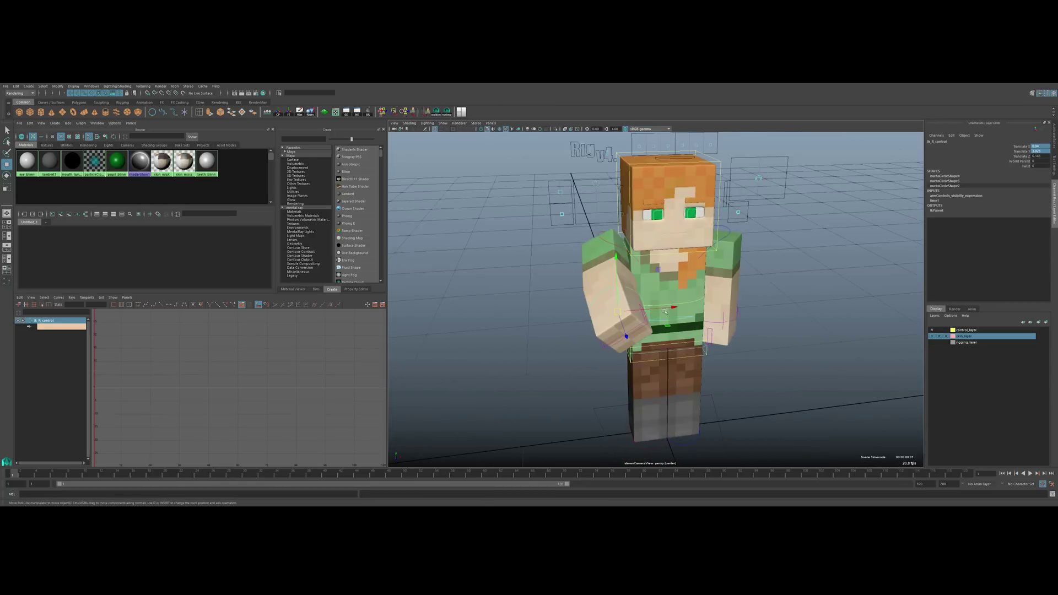
pyautogui.keyDown('alt'); pyautogui.moveTo(642, 282); pyautogui.dragTo(629, 278); pyautogui.keyUp('alt')
pyautogui.scroll(-2, 626, 275)
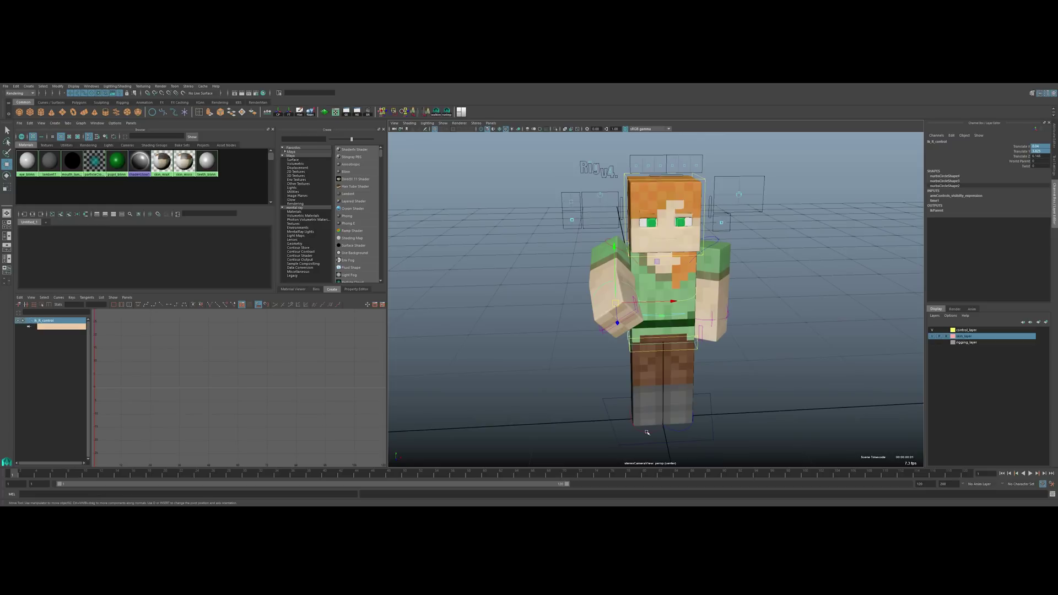
# Select foot_R_control, try rotating the foot with the arm still bent, and undo the rotation.
pyautogui.click(650, 429)
pyautogui.press('e')
pyautogui.moveTo(649, 429); pyautogui.dragTo(571, 399)
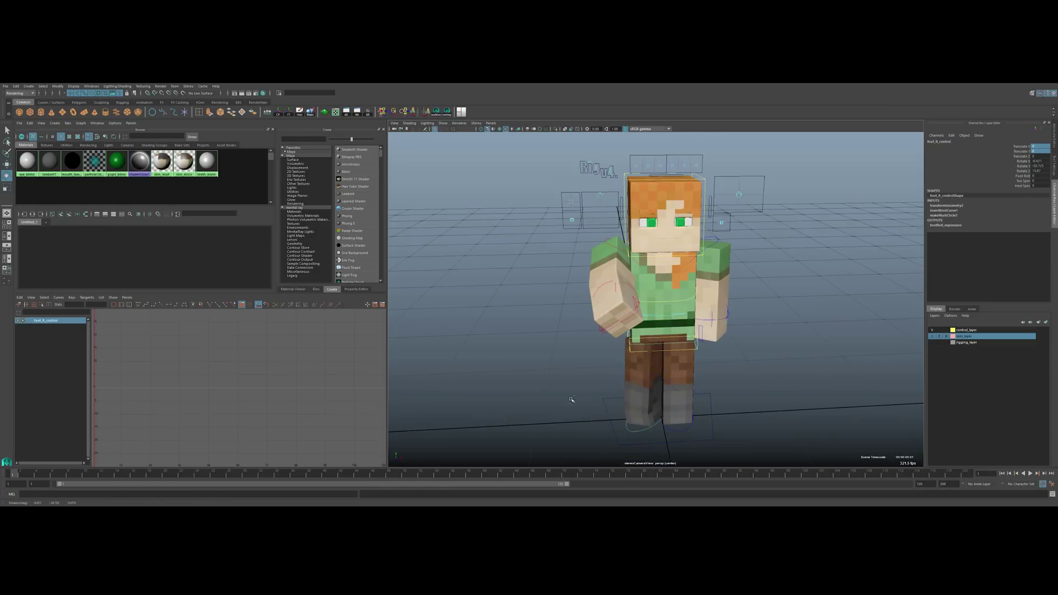
pyautogui.hotkey('ctrl', 'z')
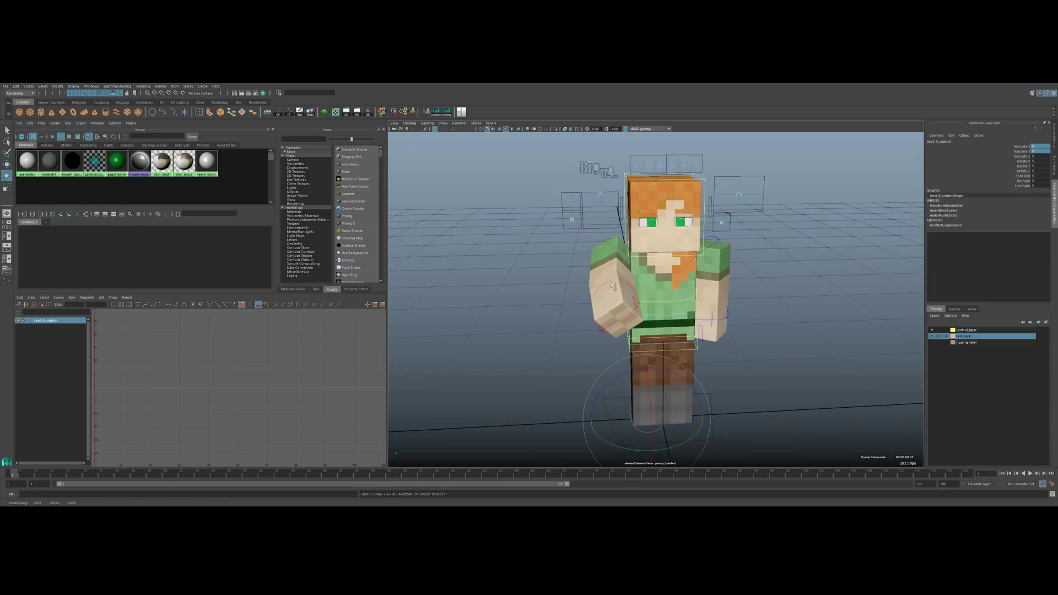
# Try twisting the bent right arm through the extra channel on its IK control, and undo the change.
pyautogui.click(611, 279)
pyautogui.scroll(3, 624, 283)
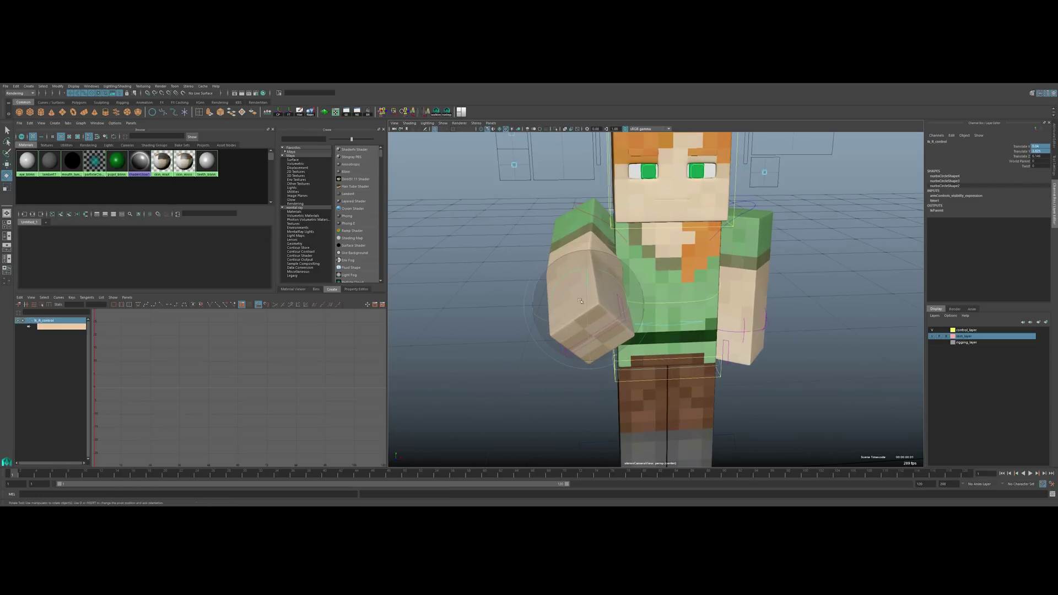
pyautogui.click(1027, 166)
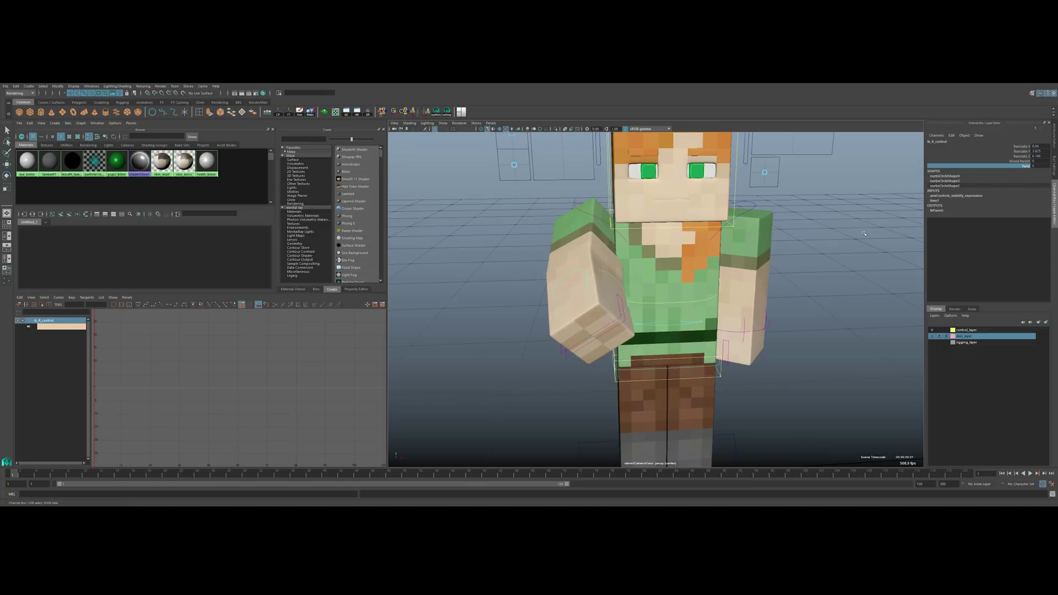
pyautogui.scroll(-3, 624, 283)
pyautogui.keyDown('alt'); pyautogui.moveTo(624, 309); pyautogui.dragTo(592, 303); pyautogui.keyUp('alt')
pyautogui.moveTo(584, 317); pyautogui.dragTo(594, 317, button='middle')
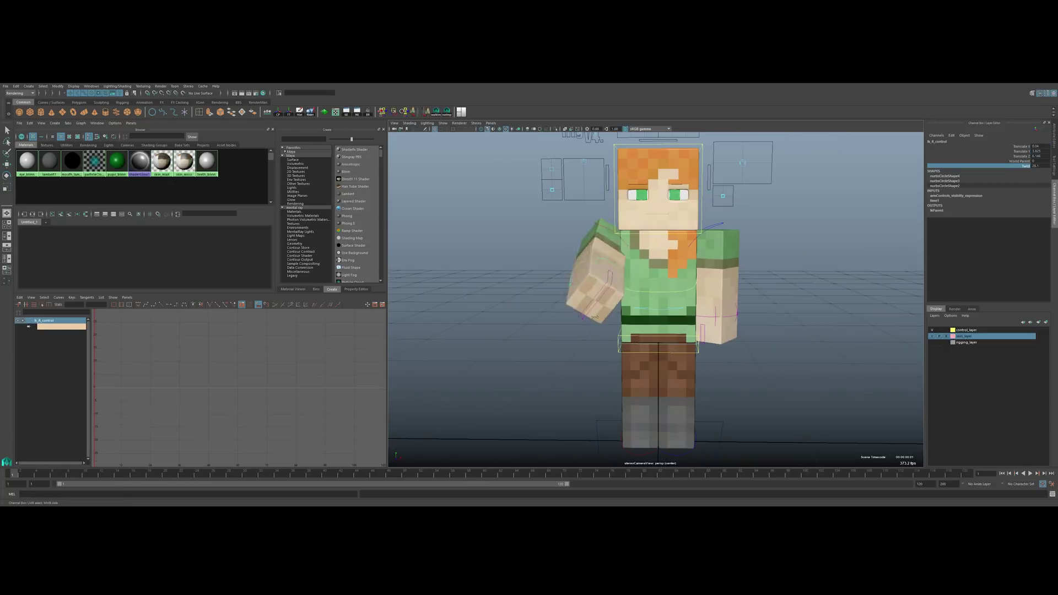
pyautogui.hotkey('ctrl', 'z')
# Reset the right arm IK control's X, Y and Z translations to 0 and select its World Parent channel.
pyautogui.moveTo(1038, 151); pyautogui.dragTo(1038, 156)
pyautogui.write('0')
pyautogui.press('Return')
pyautogui.click(1013, 162)
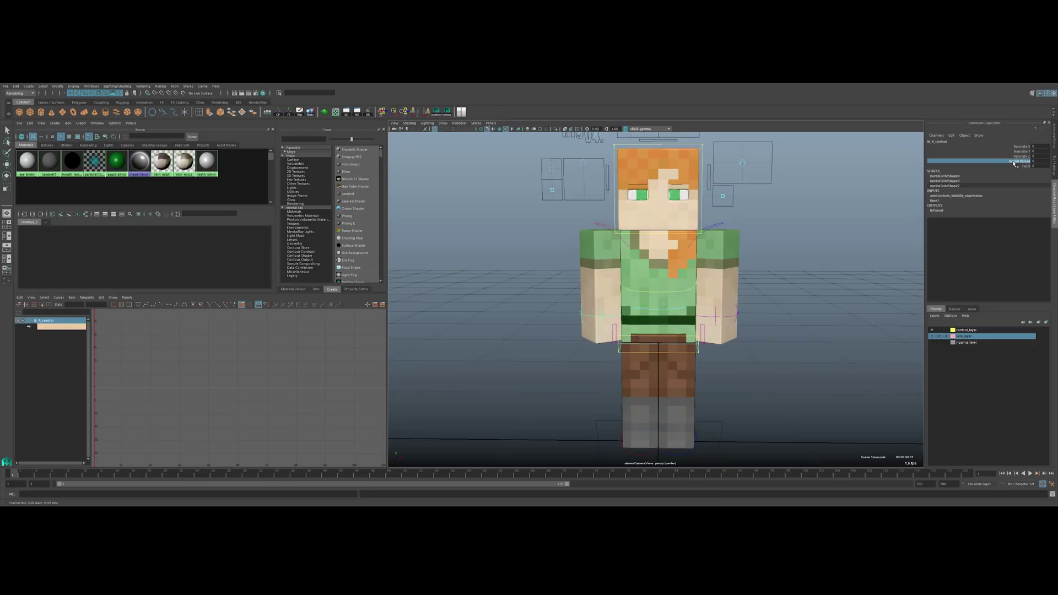
# Try tilting the upper body with torso_control to test how the arms follow, and undo the rotation.
pyautogui.click(635, 338)
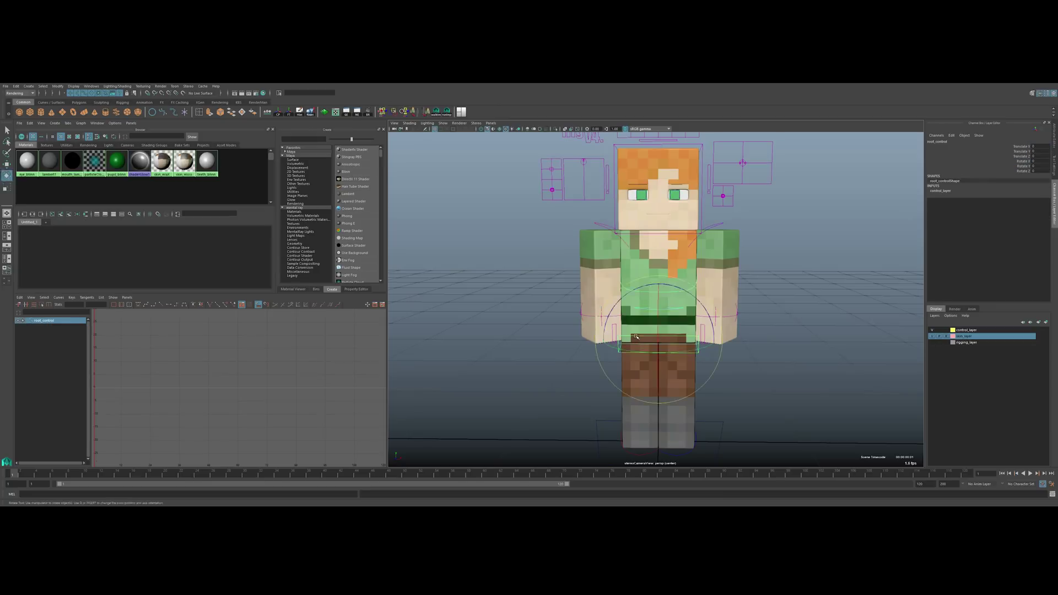
pyautogui.press('w')
pyautogui.keyDown('shift'); pyautogui.click(647, 337); pyautogui.keyUp('shift')
pyautogui.press('e')
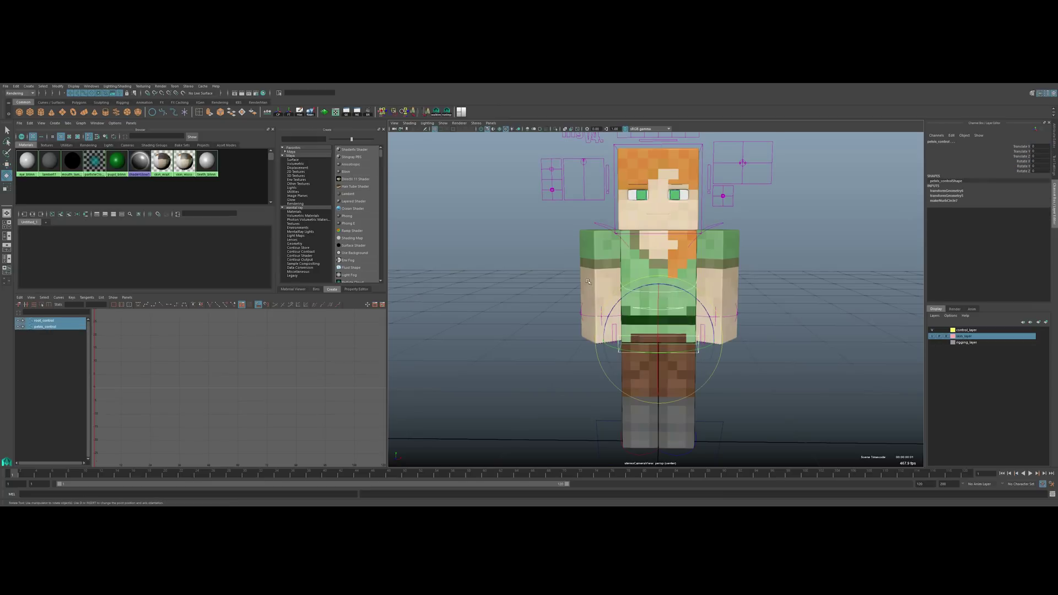
pyautogui.click(633, 276)
pyautogui.click(634, 288)
pyautogui.moveTo(614, 280)
pyautogui.mouseDown()
pyautogui.moveTo(637, 286)
pyautogui.moveTo(626, 273)
pyautogui.mouseUp()
pyautogui.hotkey('ctrl', 'z')
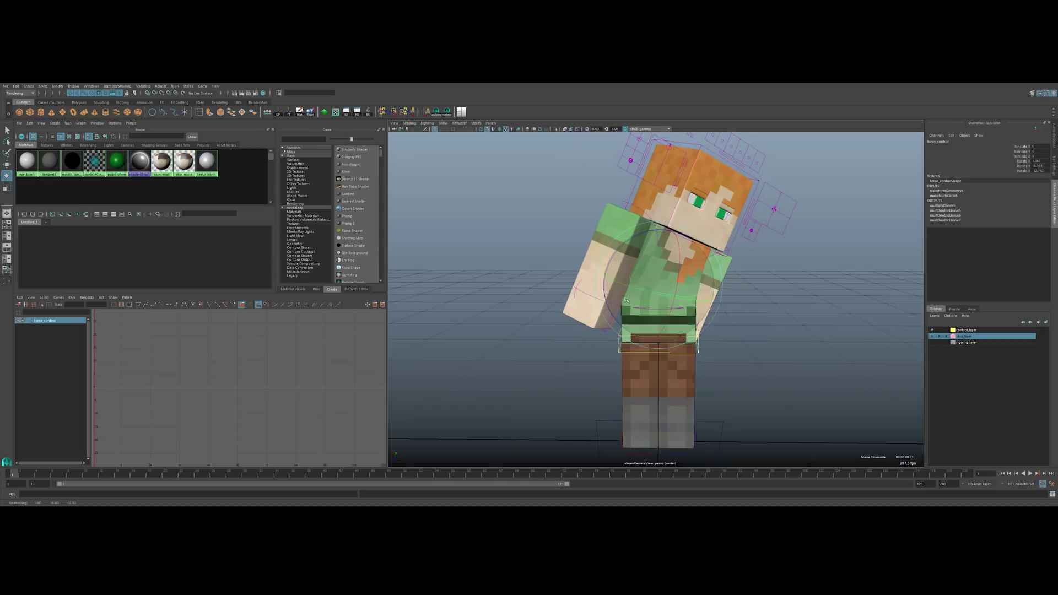
pyautogui.scroll(3, 589, 321)
pyautogui.hotkey('ctrl', 'z')
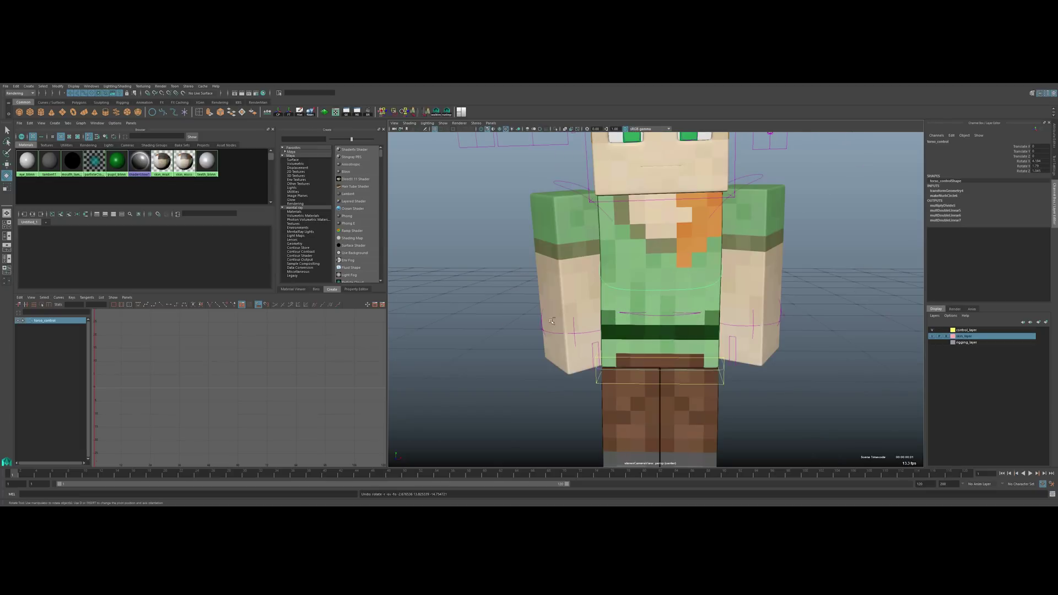
# Adjust the World Parent channel of the right arm IK control.
pyautogui.click(563, 326)
pyautogui.click(436, 356)
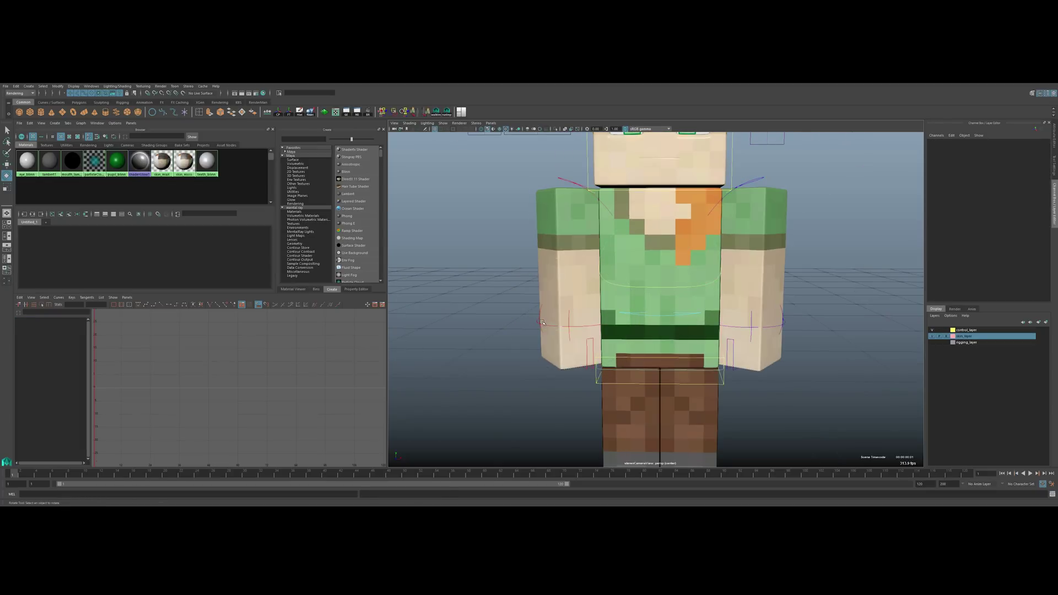
pyautogui.click(569, 325)
pyautogui.click(1018, 161)
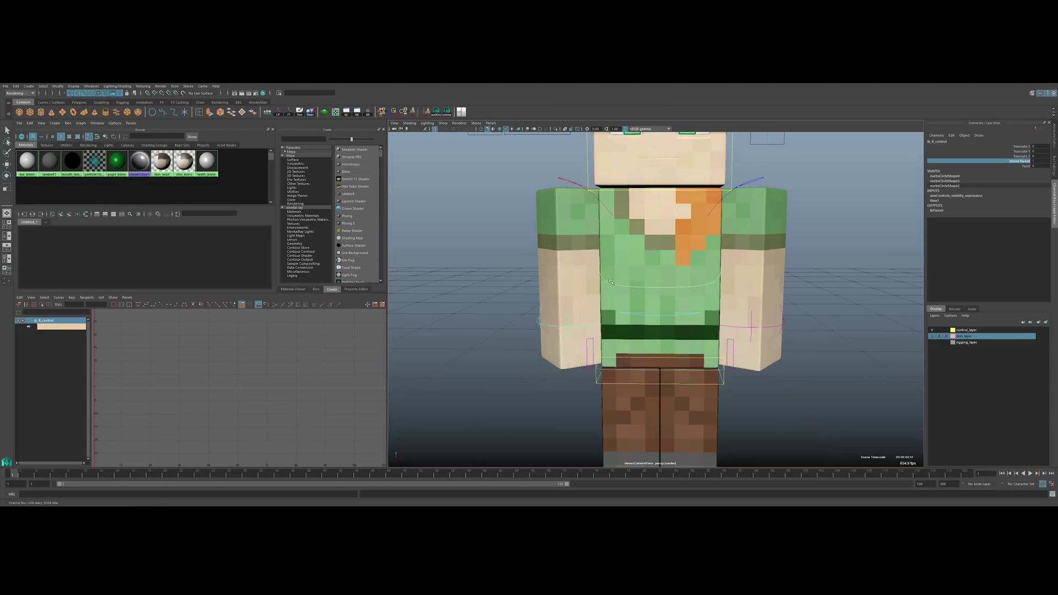
# Try rotating torso_control with the right arm world-parented, and undo the rotations.
pyautogui.click(608, 282)
pyautogui.press('e')
pyautogui.moveTo(631, 278)
pyautogui.mouseDown()
pyautogui.moveTo(564, 309)
pyautogui.moveTo(646, 286)
pyautogui.mouseUp()
pyautogui.hotkey('ctrl', 'z')
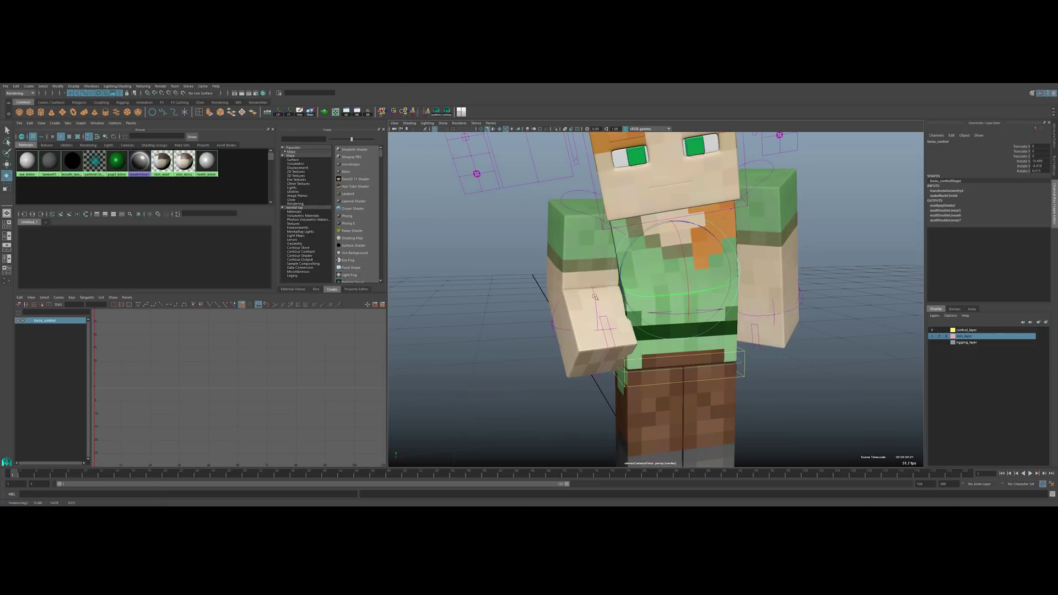
pyautogui.hotkey('ctrl', 'z')
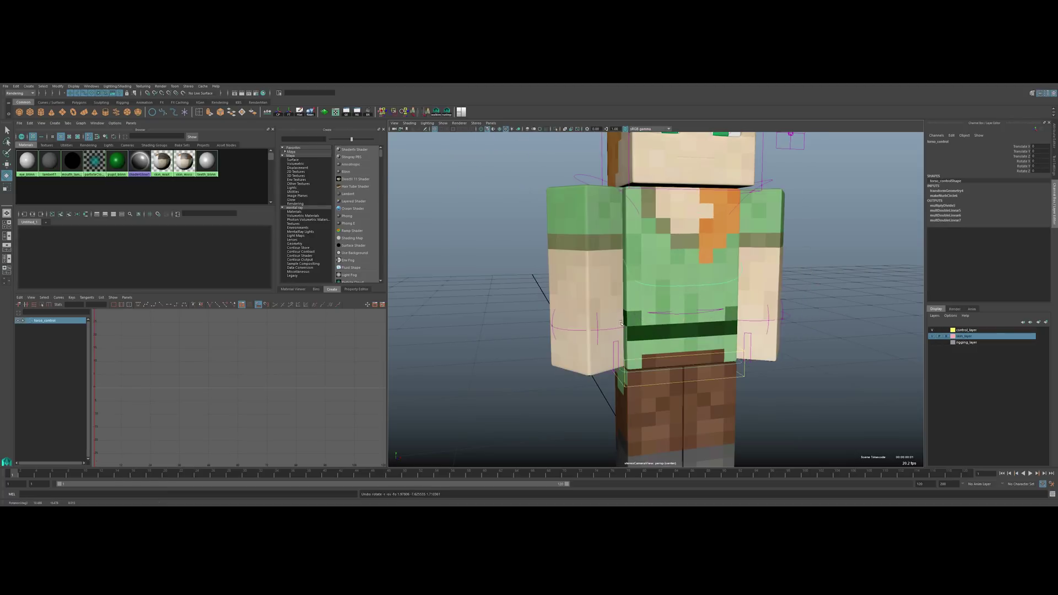
pyautogui.hotkey('ctrl', 'z')
# Move the right arm IK control outward, away from the torso, and deselect it.
pyautogui.click(602, 332)
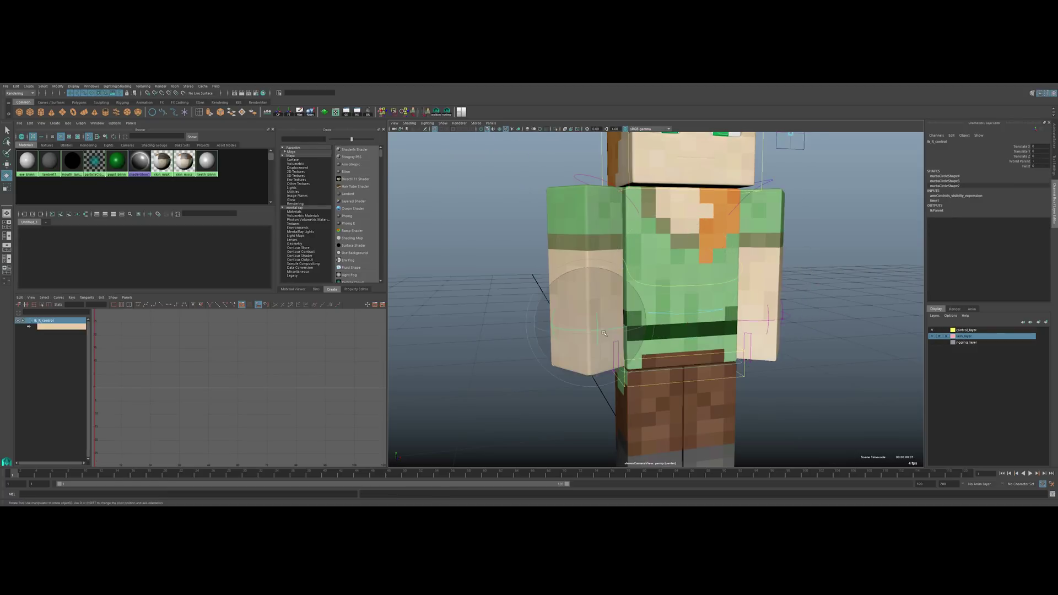
pyautogui.press('w')
pyautogui.moveTo(600, 333); pyautogui.dragTo(580, 330)
pyautogui.click(585, 350)
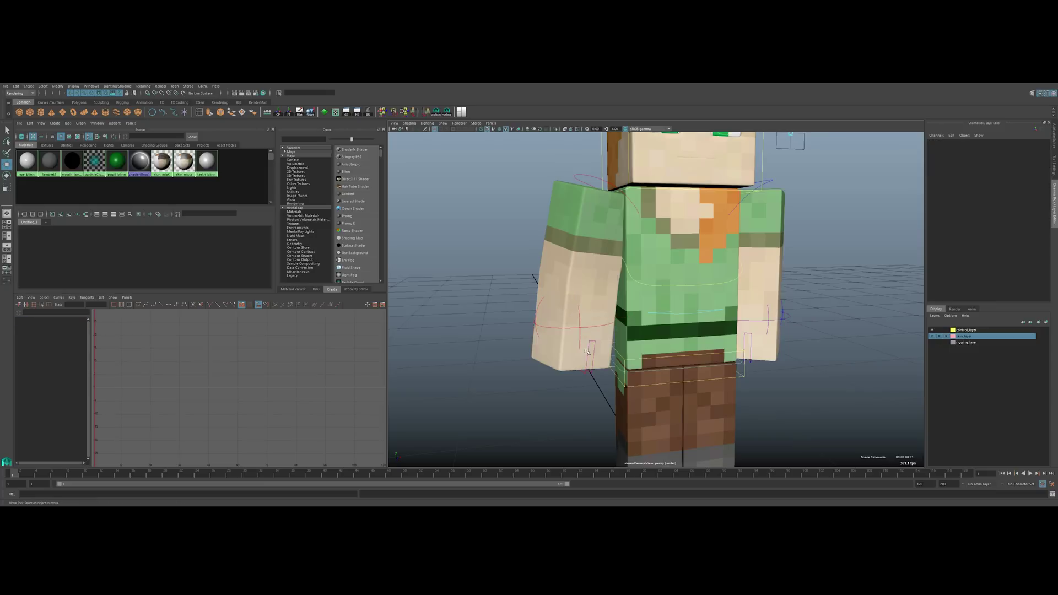
# Try rotating the right wrist control, undo the rotation, and adjust the wrist's World Parent channel.
pyautogui.click(589, 350)
pyautogui.press('e')
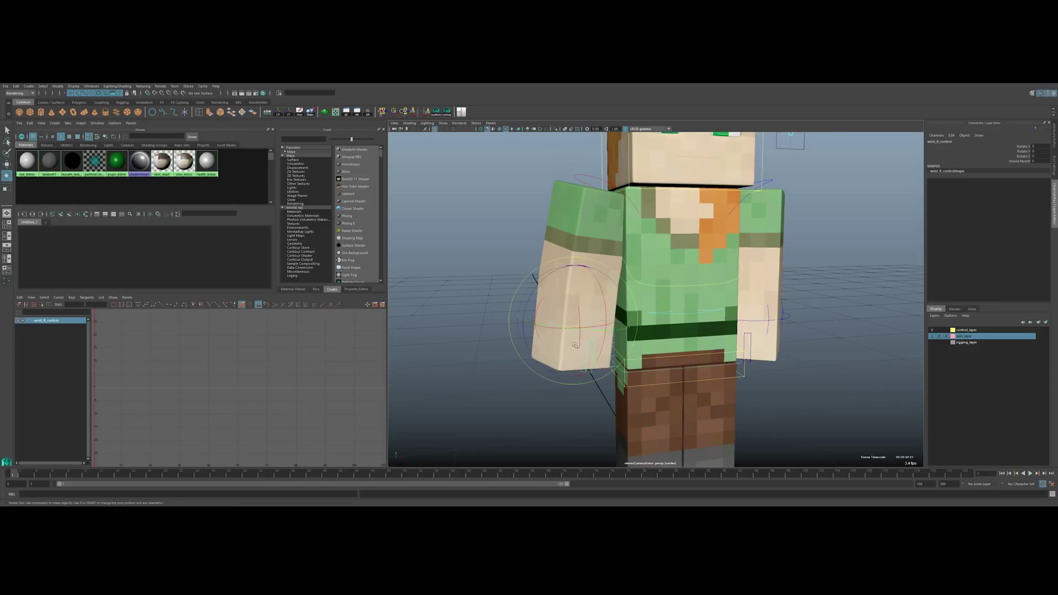
pyautogui.moveTo(580, 343); pyautogui.dragTo(583, 332)
pyautogui.hotkey('ctrl', 'z')
pyautogui.click(1025, 161)
pyautogui.moveTo(845, 221); pyautogui.dragTo(876, 221, button='middle')
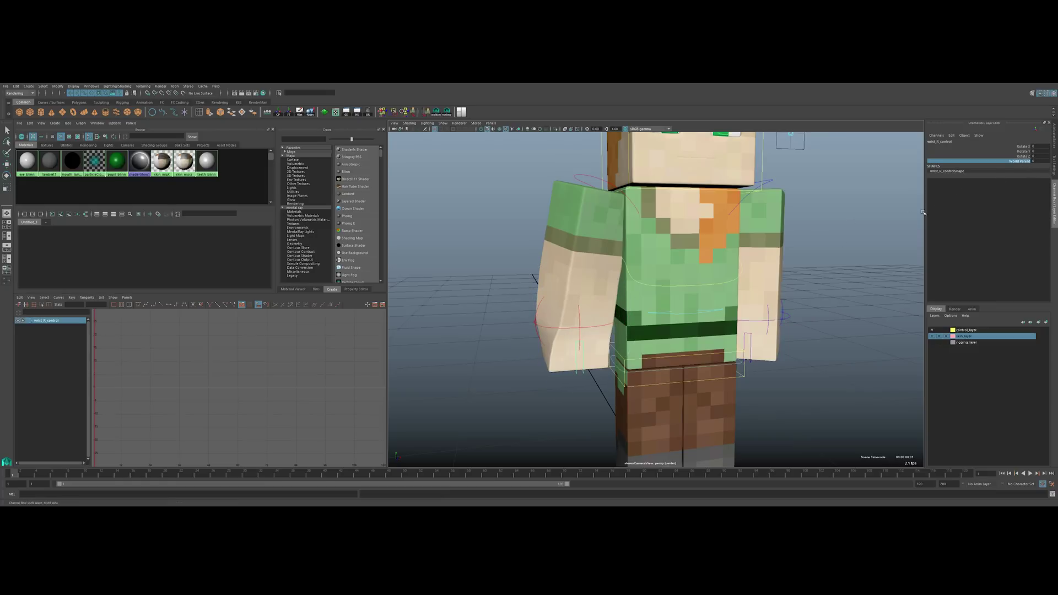
# Move the right arm IK control upward to bend the elbow, and inspect the world-parented wrist from the side.
pyautogui.keyDown('alt'); pyautogui.moveTo(601, 331); pyautogui.dragTo(599, 321); pyautogui.keyUp('alt')
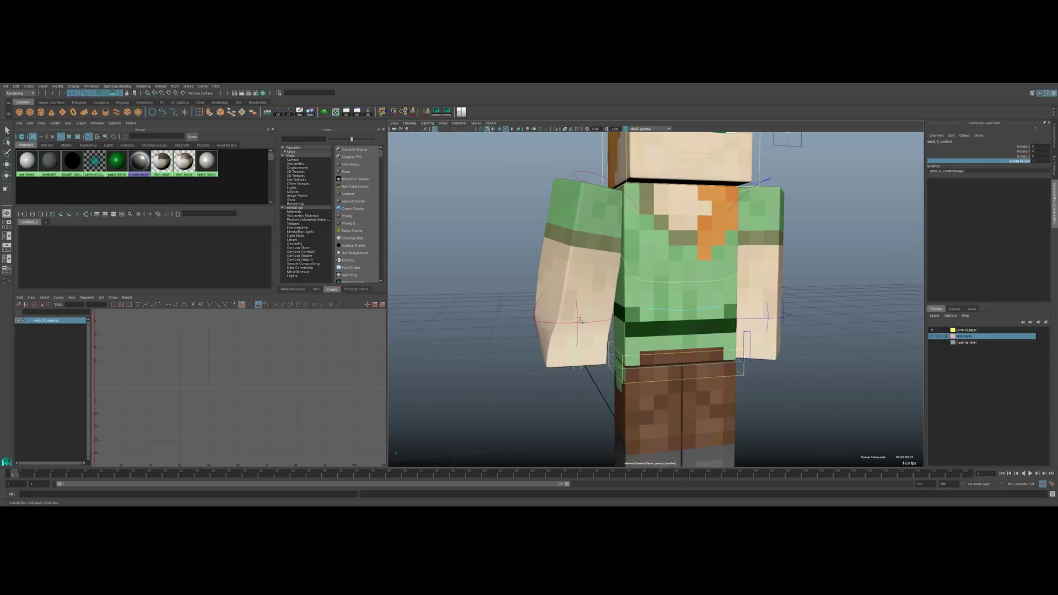
pyautogui.click(579, 321)
pyautogui.press('e')
pyautogui.click(578, 321)
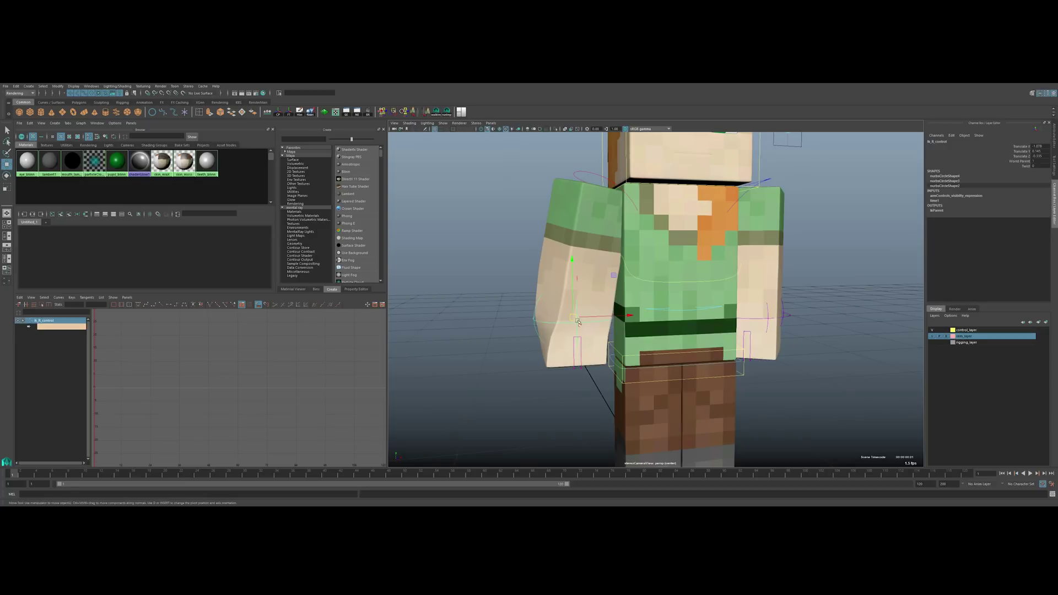
pyautogui.press('w')
pyautogui.moveTo(577, 321); pyautogui.dragTo(567, 290)
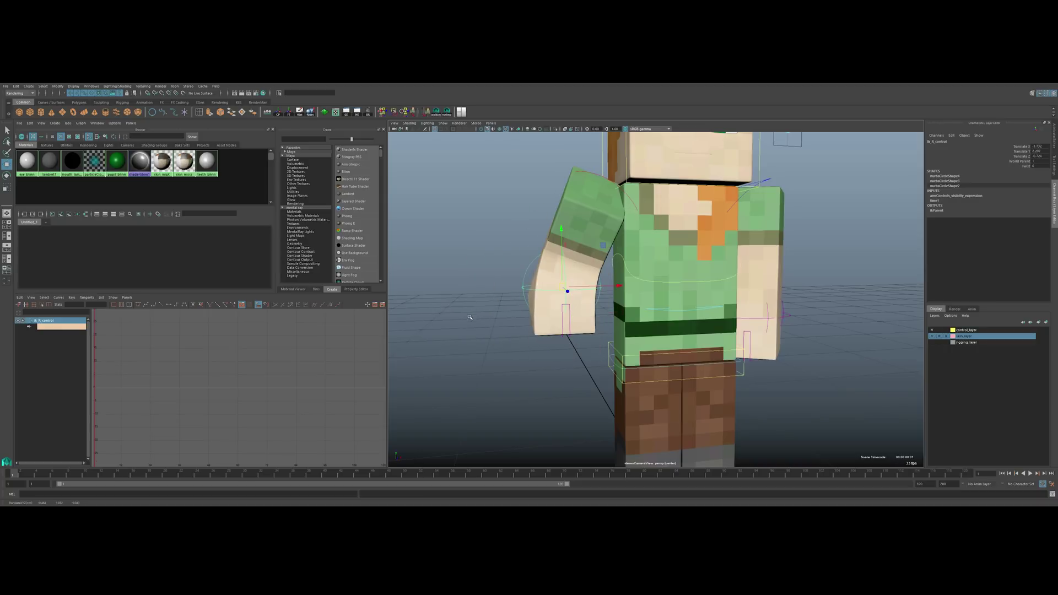
pyautogui.keyDown('alt'); pyautogui.moveTo(572, 297); pyautogui.dragTo(620, 320); pyautogui.keyUp('alt')
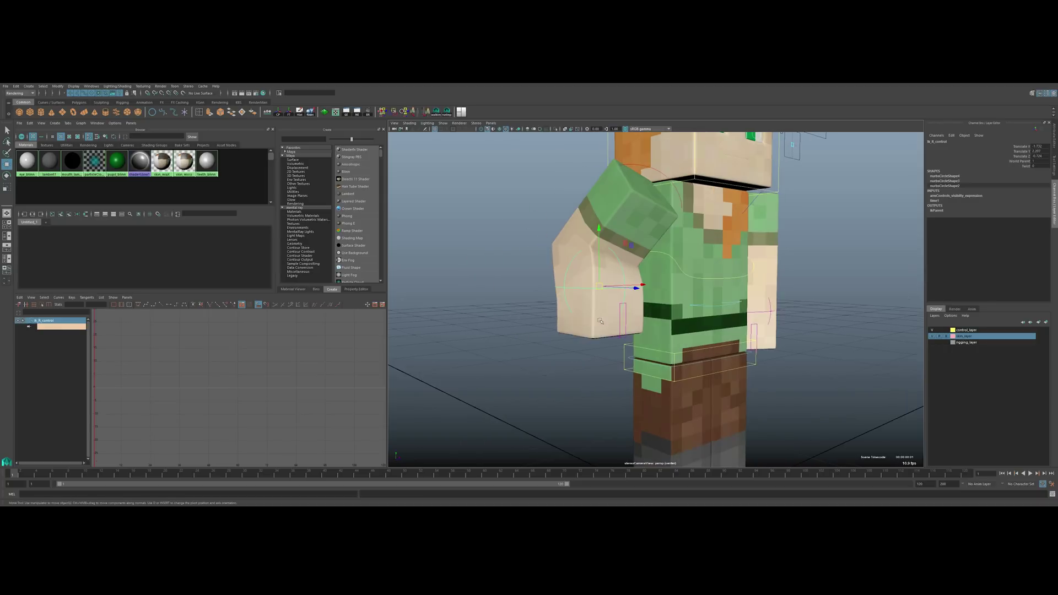
pyautogui.keyDown('alt'); pyautogui.moveTo(551, 314); pyautogui.dragTo(585, 330, button='right'); pyautogui.keyUp('alt')
pyautogui.keyDown('alt'); pyautogui.moveTo(585, 331); pyautogui.dragTo(637, 337); pyautogui.keyUp('alt')
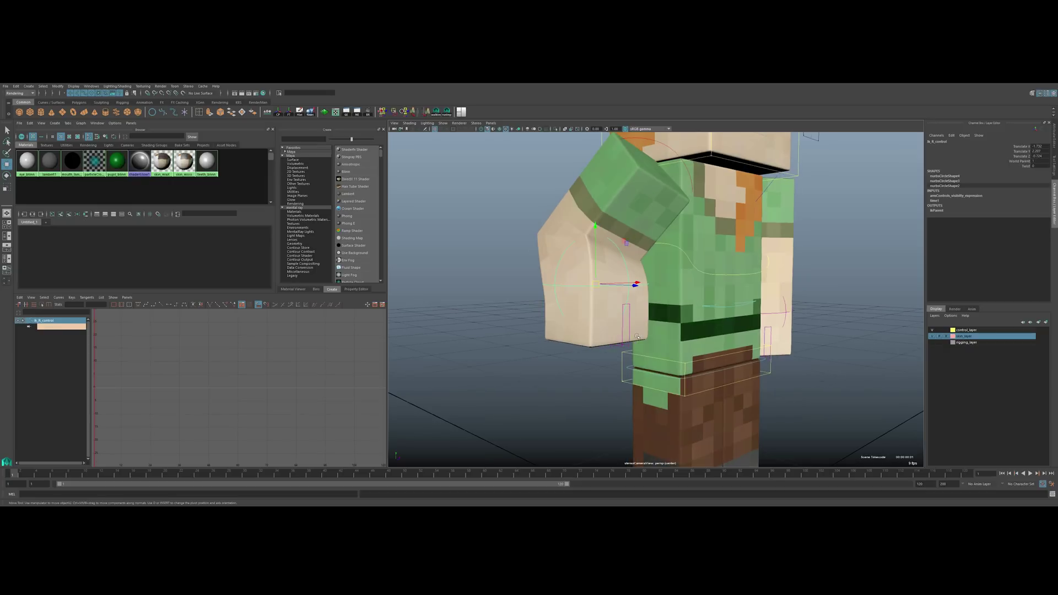
# Rotate torso_control to test the bent arm with the world-parented wrist, and undo the last rotation.
pyautogui.click(695, 269)
pyautogui.press('e')
pyautogui.moveTo(693, 269)
pyautogui.mouseDown()
pyautogui.moveTo(667, 282)
pyautogui.moveTo(707, 259)
pyautogui.moveTo(721, 266)
pyautogui.moveTo(703, 262)
pyautogui.mouseUp()
pyautogui.hotkey('ctrl', 'z')
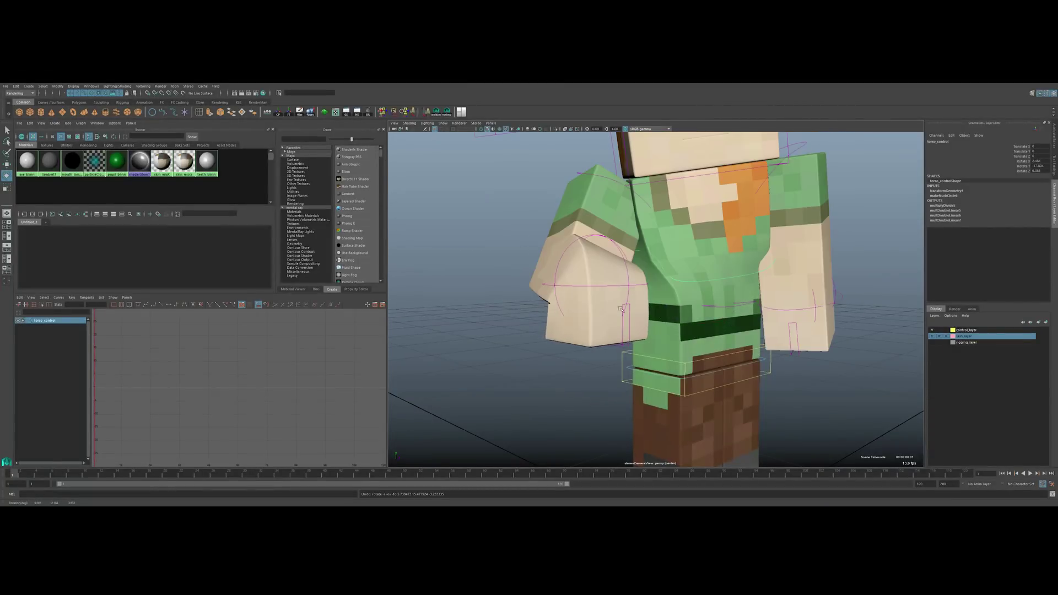
# Reset the rotations and World Parent to 0 with the right arm IK and wrist controls selected.
pyautogui.click(627, 321)
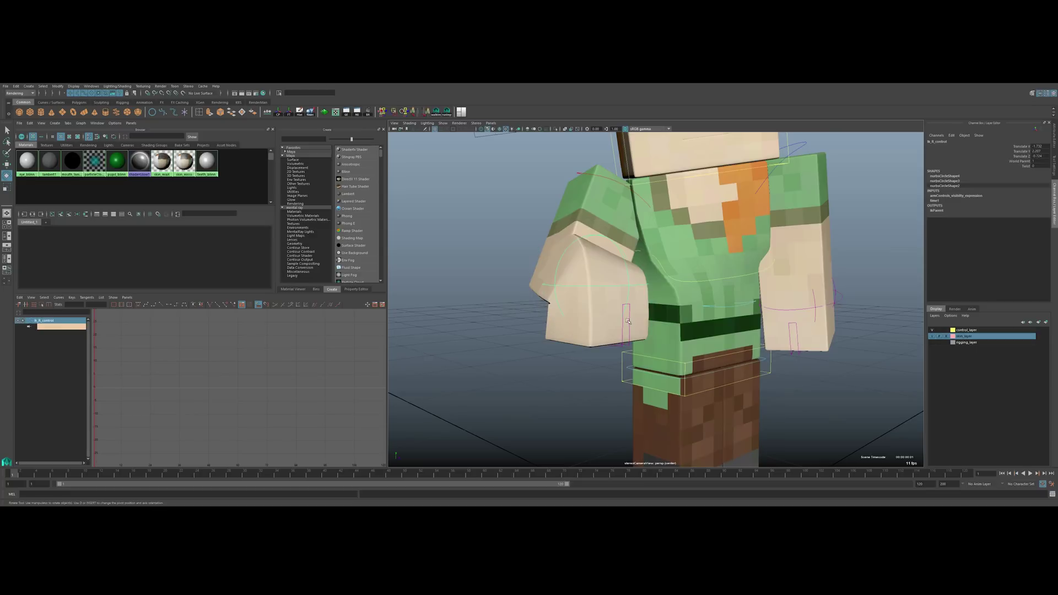
pyautogui.click(632, 325)
pyautogui.click(1036, 151)
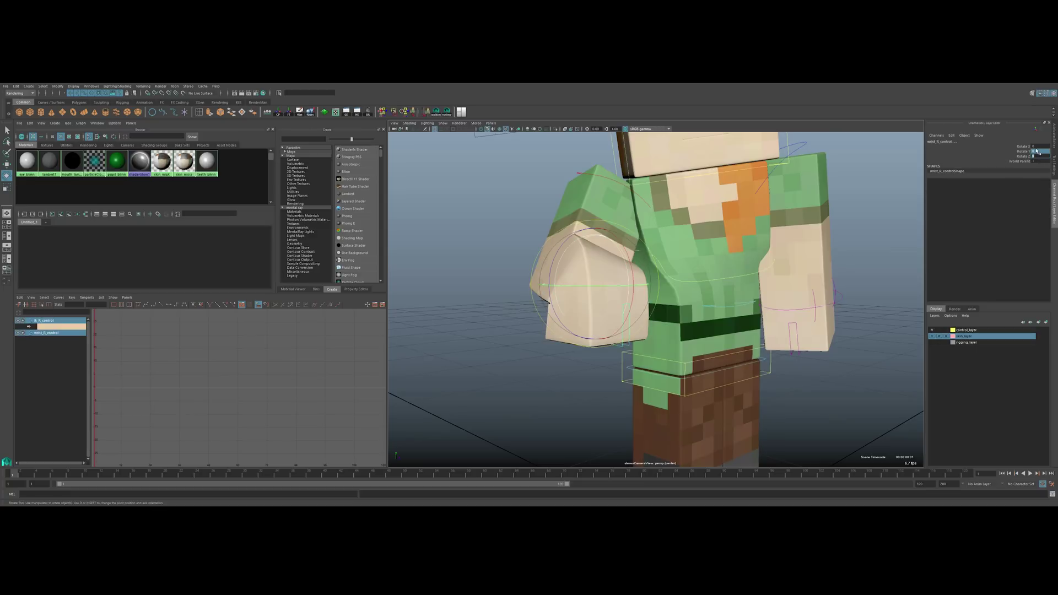
pyautogui.moveTo(1036, 146); pyautogui.dragTo(1039, 162)
pyautogui.write('0')
pyautogui.press('Return')
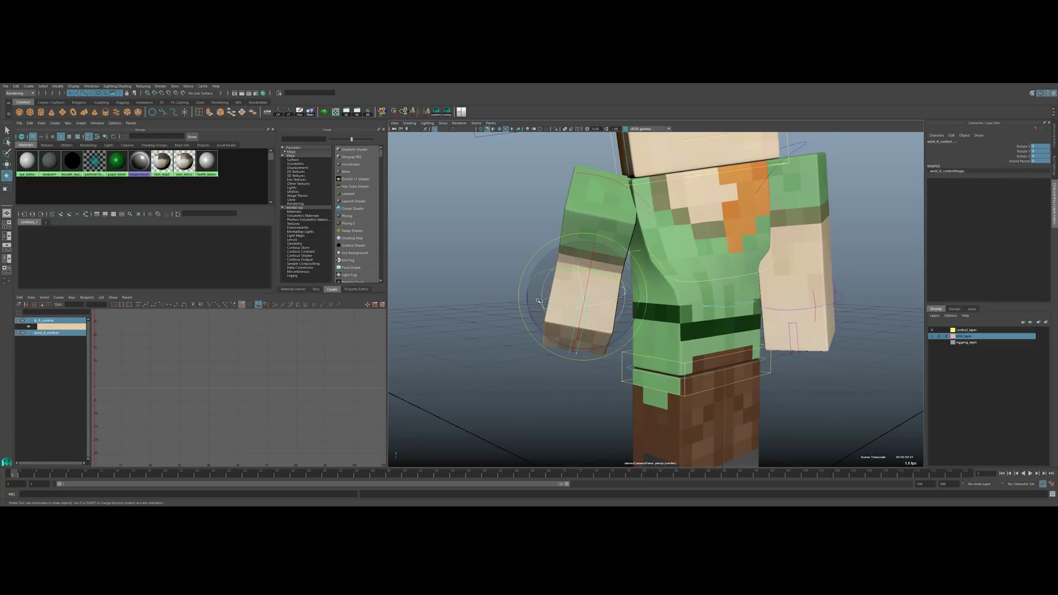
# Reset the right arm IK control's X, Y and Z translations to 0 while the torso is still rotated.
pyautogui.click(527, 296)
pyautogui.click(541, 291)
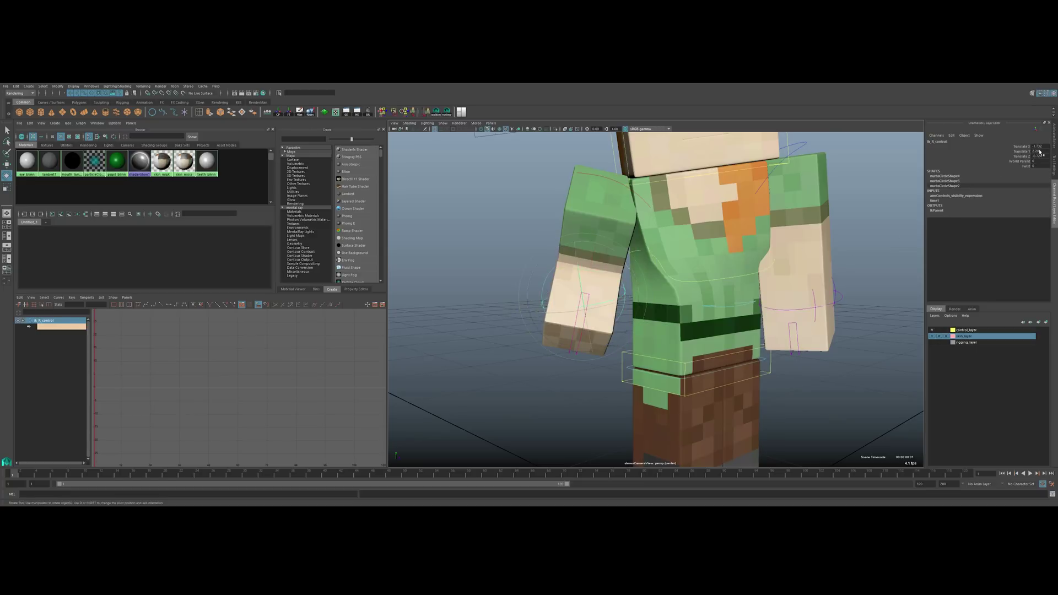
pyautogui.moveTo(1039, 146); pyautogui.dragTo(1040, 157)
pyautogui.write('0')
pyautogui.press('Return')
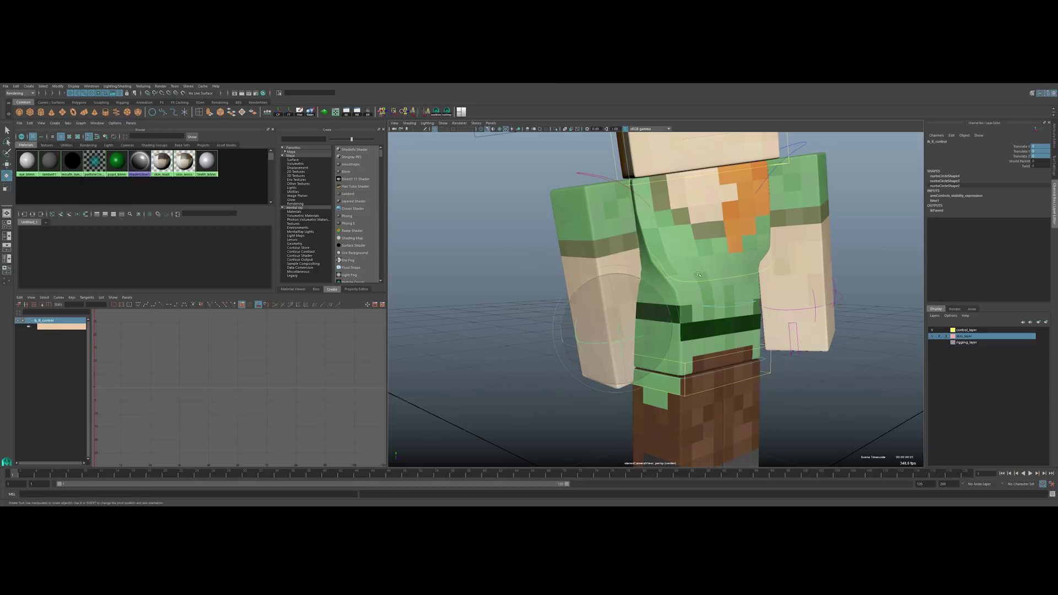
# Reset torso_control's X, Y and Z rotations to 0.
pyautogui.click(819, 249)
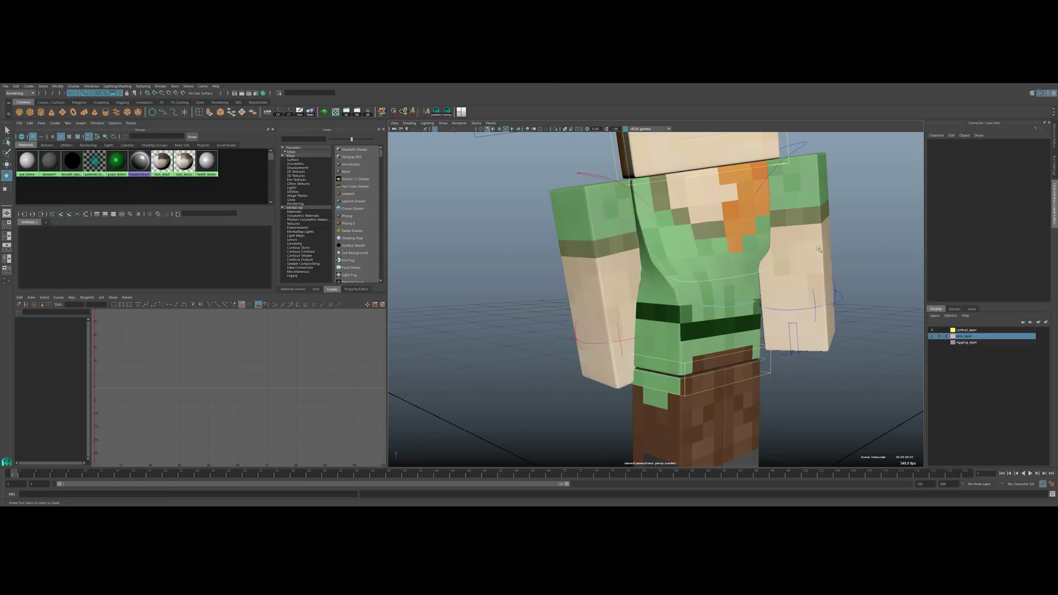
pyautogui.click(762, 273)
pyautogui.moveTo(1036, 161); pyautogui.dragTo(1038, 171)
pyautogui.write('0')
pyautogui.press('Return')
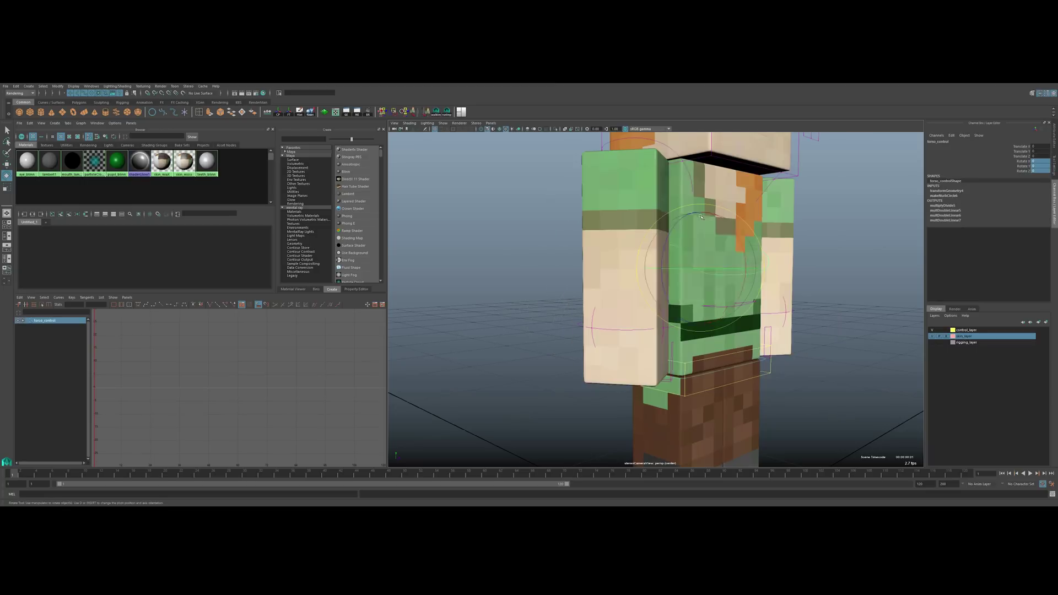
# Try moving the right shoulder outward with shoulder_R_offset, and undo the move.
pyautogui.keyDown('alt'); pyautogui.moveTo(659, 148); pyautogui.dragTo(578, 207); pyautogui.keyUp('alt')
pyautogui.click(559, 218)
pyautogui.keyDown('alt'); pyautogui.moveTo(592, 276); pyautogui.dragTo(572, 232); pyautogui.keyUp('alt')
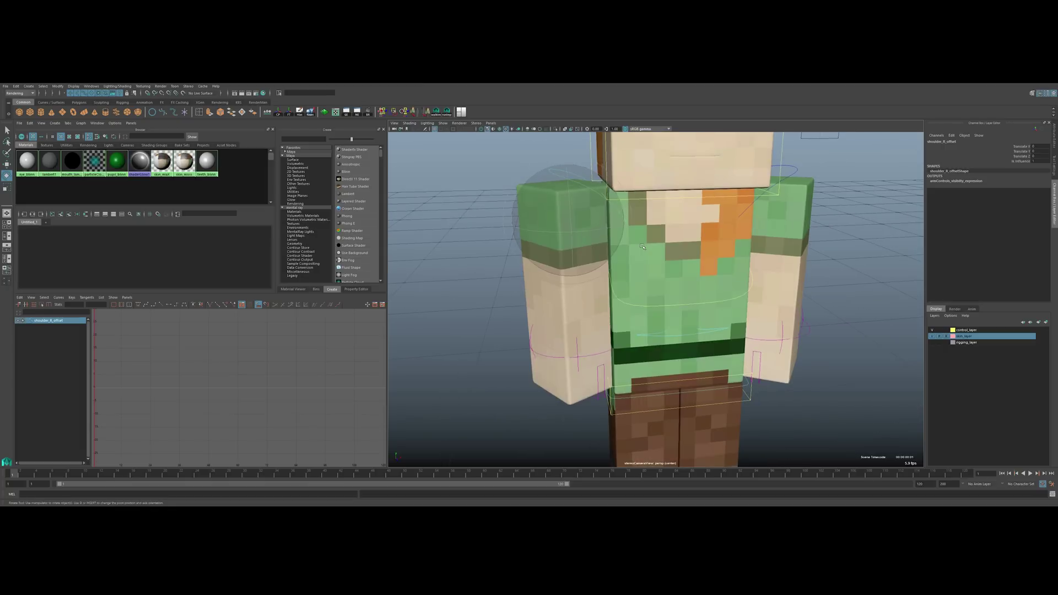
pyautogui.press('w')
pyautogui.moveTo(574, 233)
pyautogui.mouseDown(button='middle')
pyautogui.moveTo(597, 217)
pyautogui.moveTo(566, 240)
pyautogui.mouseUp(button='middle')
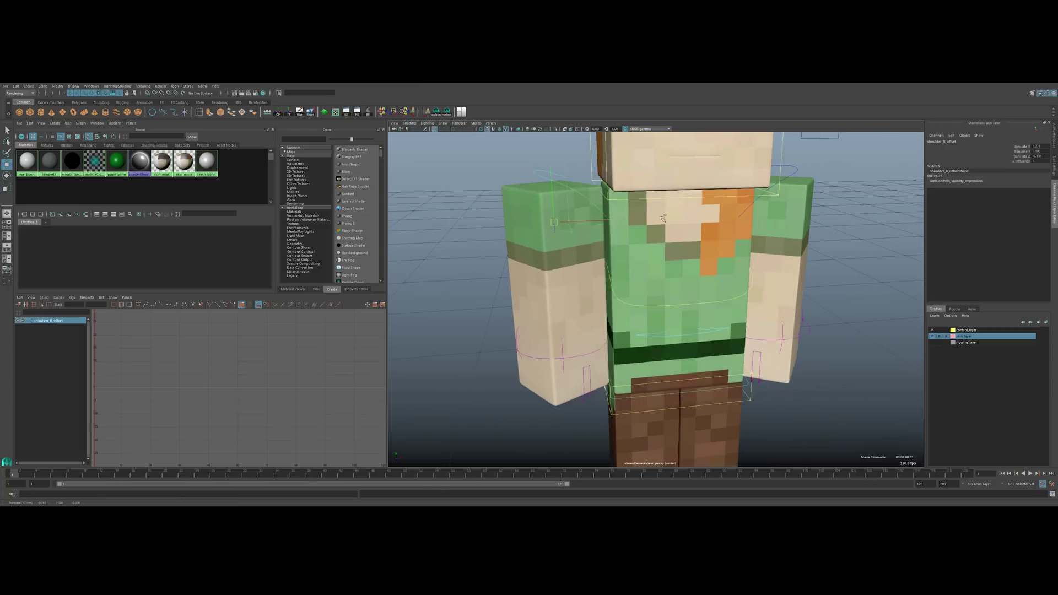
pyautogui.hotkey('ctrl', 'z')
# Set the IK influence on shoulder_R_offset to 0 to switch the right arm to FK.
pyautogui.click(1011, 161)
pyautogui.keyDown('alt'); pyautogui.moveTo(751, 249); pyautogui.dragTo(796, 239); pyautogui.keyUp('alt')
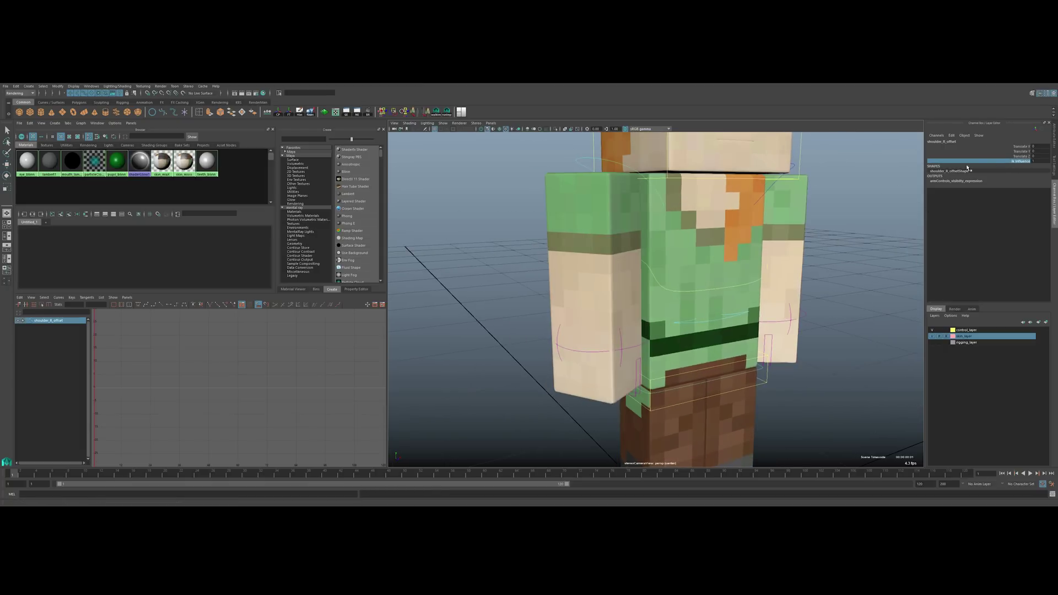
pyautogui.click(1036, 162)
pyautogui.write('0')
pyautogui.press('Return')
# Rotate shoulder_R_control to swing the right arm outward, and rotate elbow_R_control to bend the forearm across the torso.
pyautogui.keyDown('alt'); pyautogui.moveTo(562, 219); pyautogui.dragTo(598, 210); pyautogui.keyUp('alt')
pyautogui.click(598, 211)
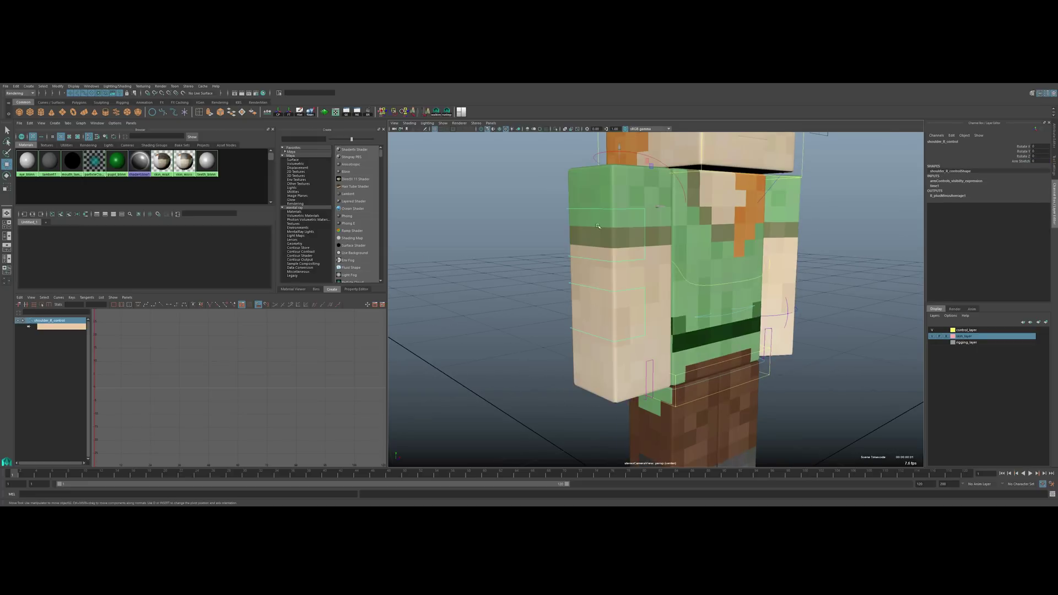
pyautogui.press('w')
pyautogui.press('e')
pyautogui.moveTo(611, 263); pyautogui.dragTo(585, 272)
pyautogui.click(583, 265)
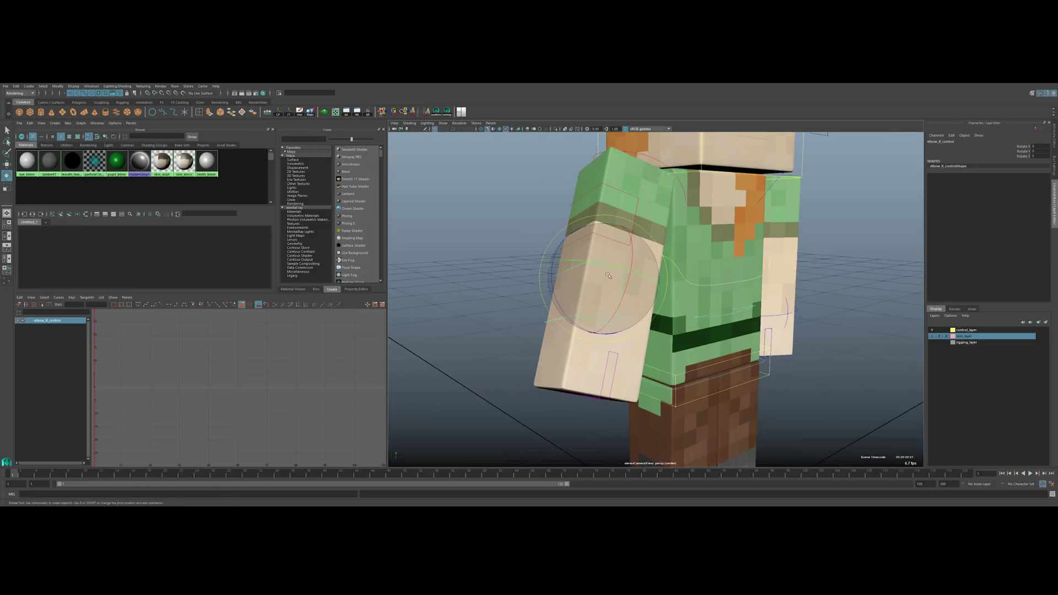
pyautogui.moveTo(628, 297); pyautogui.dragTo(634, 215)
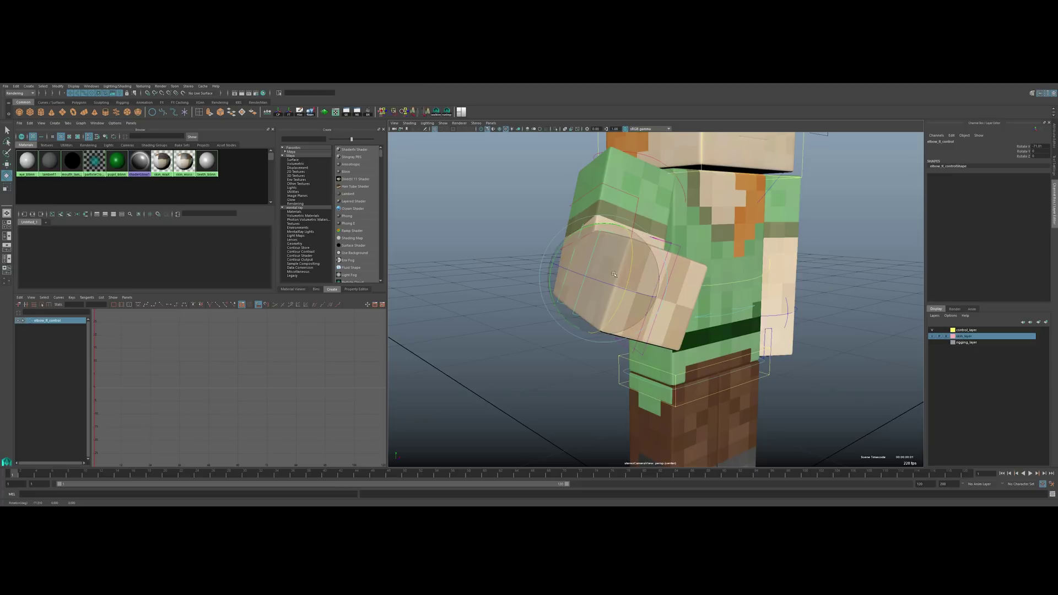
# Raise the IK influence on shoulder_R_offset to blend the right arm from FK back to IK.
pyautogui.click(600, 174)
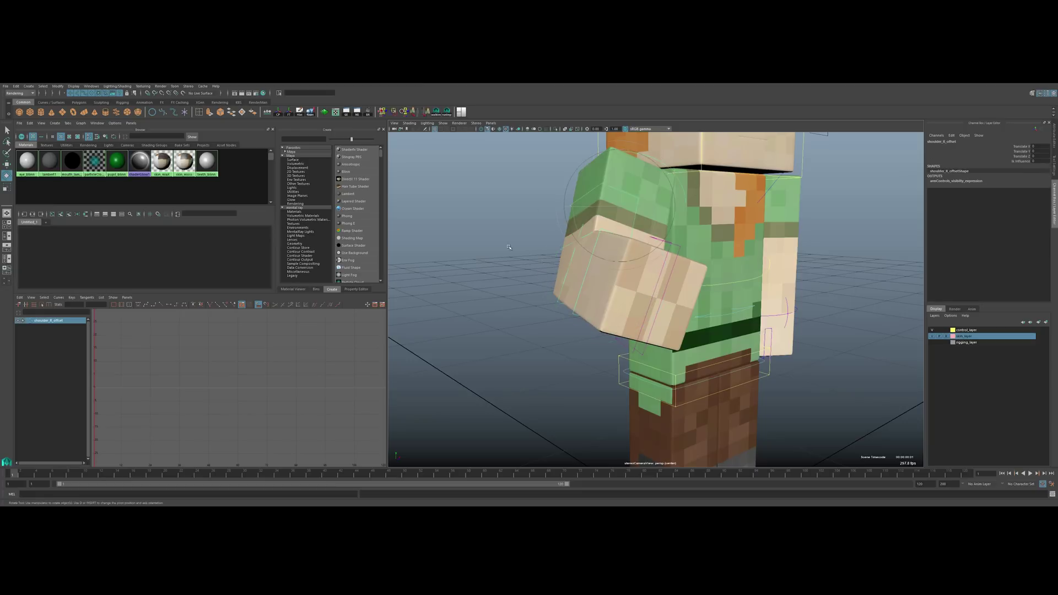
pyautogui.click(1025, 161)
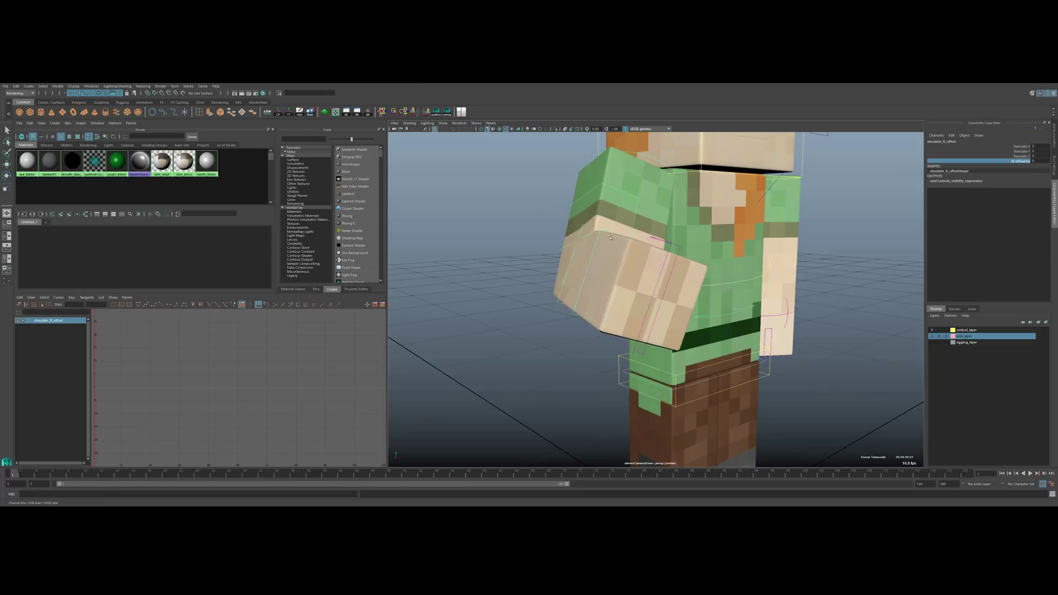
pyautogui.scroll(-3, 592, 264)
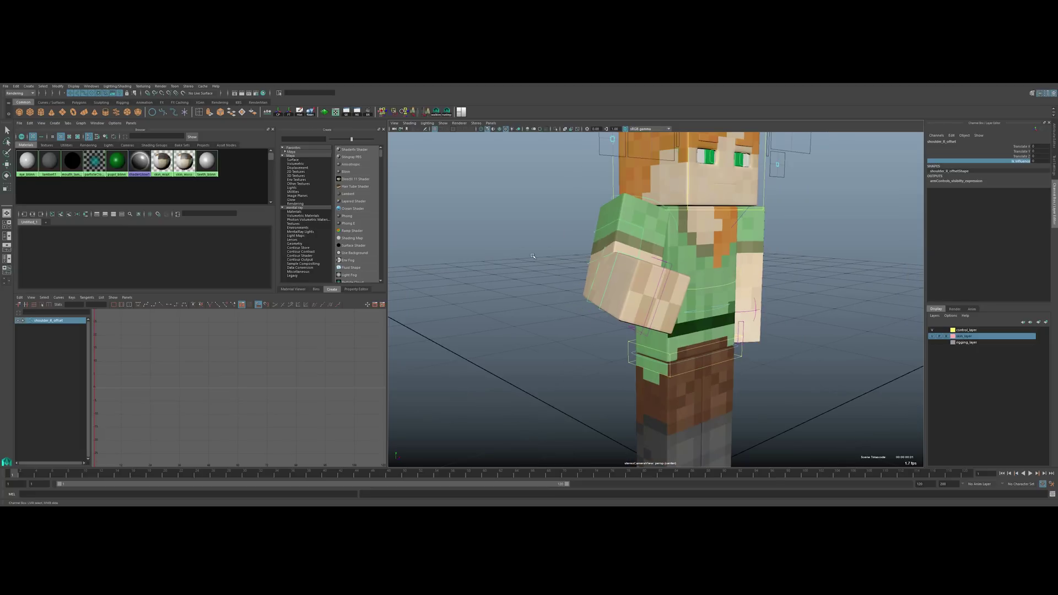
pyautogui.moveTo(532, 255); pyautogui.dragTo(642, 280, button='middle')
pyautogui.keyDown('alt'); pyautogui.moveTo(642, 280); pyautogui.dragTo(656, 255); pyautogui.keyUp('alt')
# Try rotating head_control to turn and tilt the head, and undo the rotations.
pyautogui.click(666, 264)
pyautogui.press('e')
pyautogui.moveTo(674, 256); pyautogui.dragTo(651, 260)
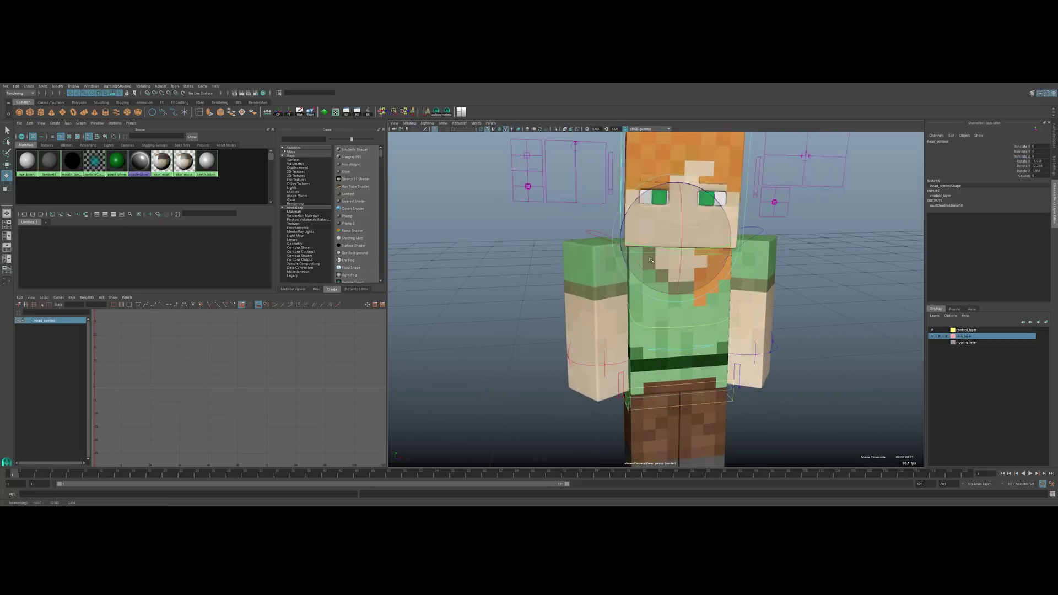
pyautogui.hotkey('ctrl', 'z')
pyautogui.hotkey('ctrl', 'z')
pyautogui.hotkey('ctrl', 'z')
pyautogui.hotkey('ctrl', 'z')
pyautogui.hotkey('ctrl', 'z')
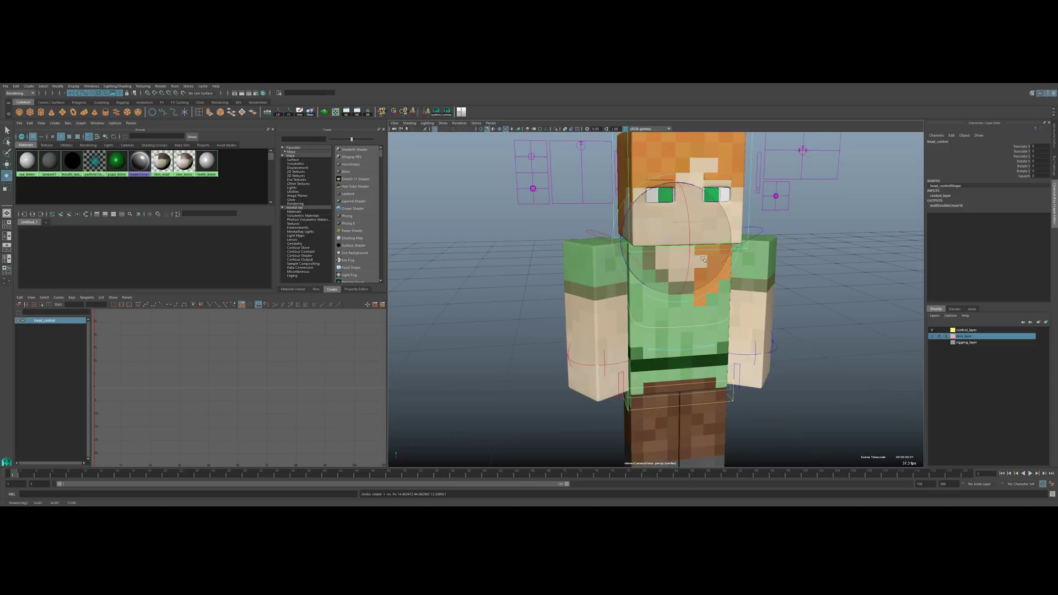
# Create a locator and move it away from the character.
pyautogui.scroll(-8, 702, 259)
pyautogui.keyDown('alt'); pyautogui.moveTo(703, 259); pyautogui.dragTo(648, 238); pyautogui.keyUp('alt')
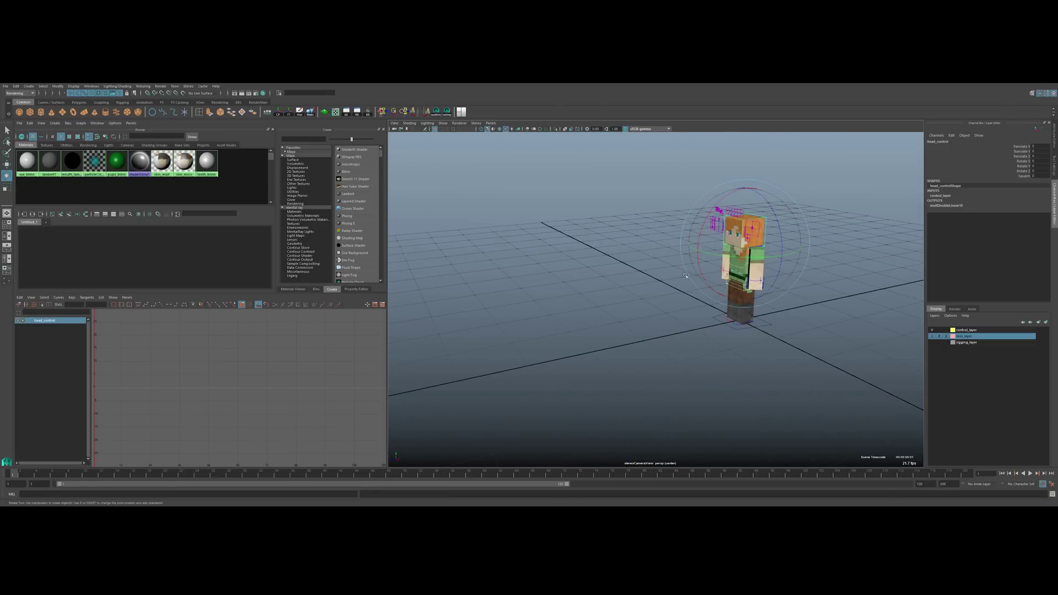
pyautogui.keyDown('alt'); pyautogui.moveTo(685, 276); pyautogui.dragTo(522, 260); pyautogui.keyUp('alt')
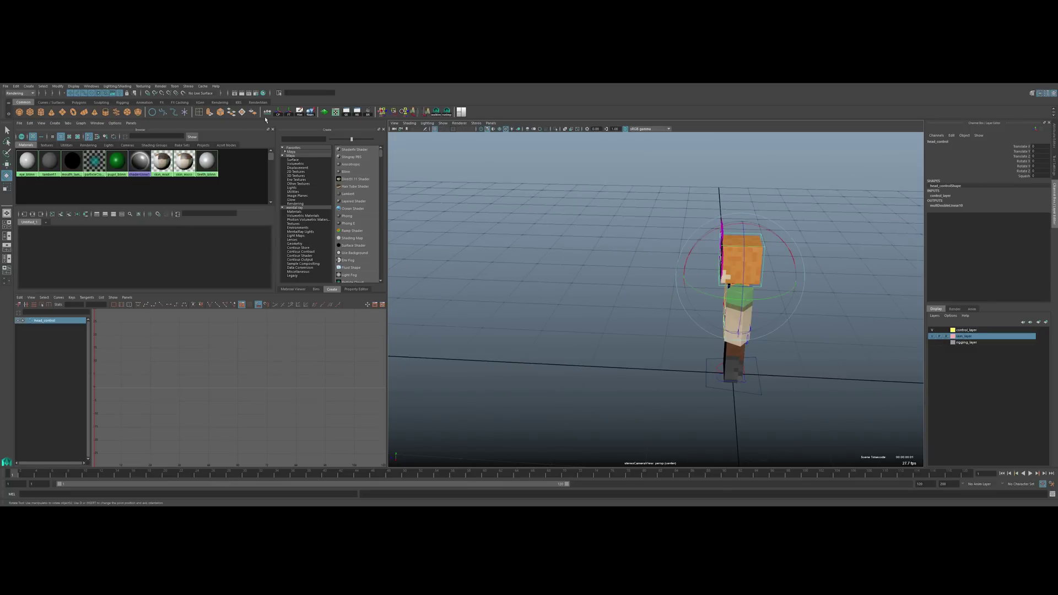
pyautogui.keyDown('alt'); pyautogui.moveTo(579, 291); pyautogui.dragTo(468, 251); pyautogui.keyUp('alt')
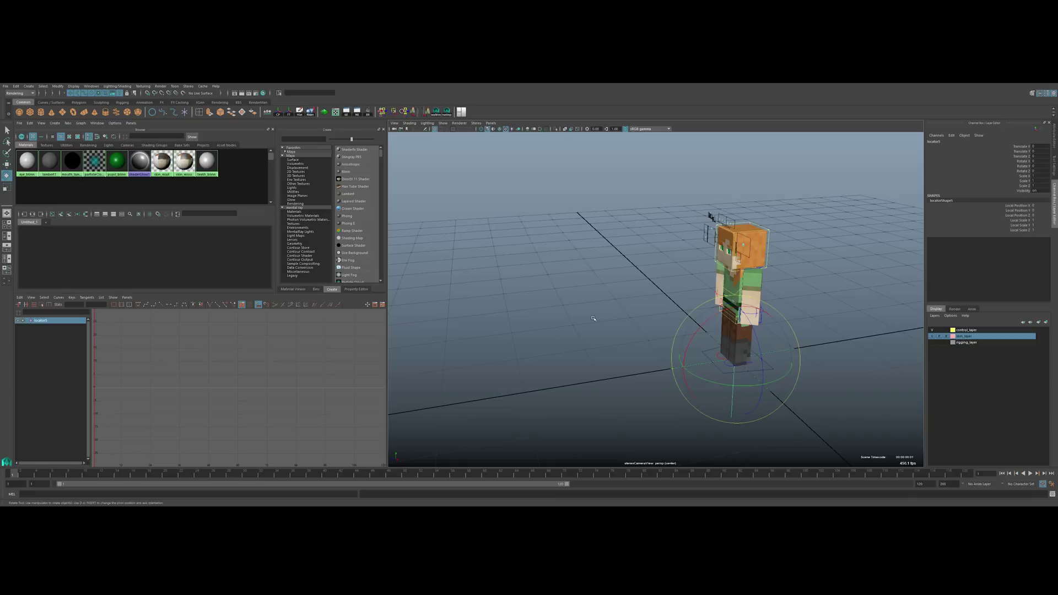
pyautogui.press('w')
pyautogui.moveTo(696, 326); pyautogui.dragTo(606, 280)
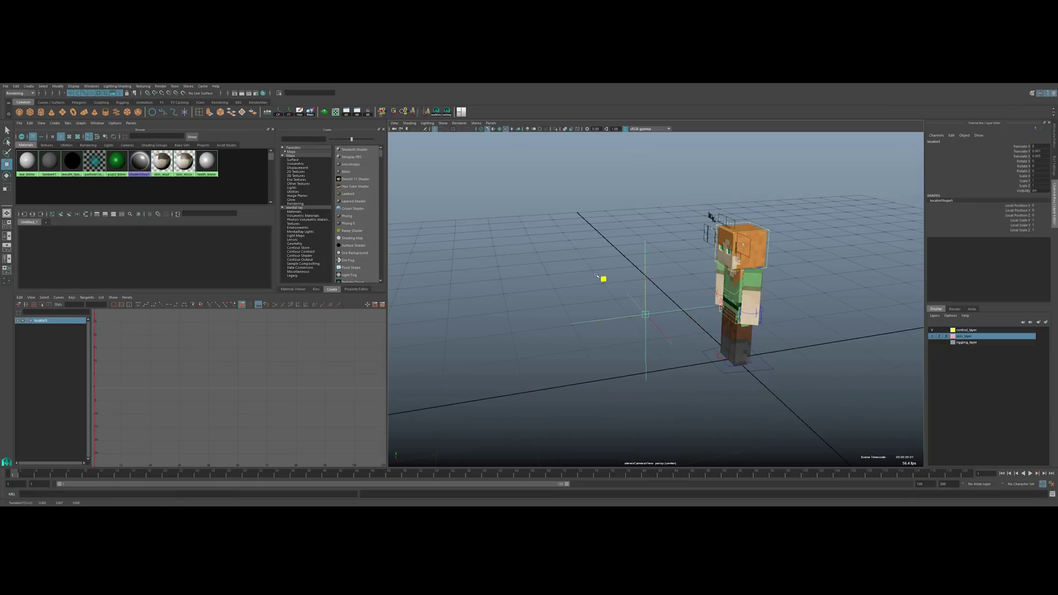
# Scale the locator down uniformly and move it to a spot in front of the character.
pyautogui.press('r')
pyautogui.moveTo(645, 314); pyautogui.dragTo(569, 306)
pyautogui.press('w')
pyautogui.moveTo(646, 314); pyautogui.dragTo(614, 284)
pyautogui.keyDown('alt'); pyautogui.moveTo(615, 283); pyautogui.dragTo(407, 353); pyautogui.keyUp('alt')
pyautogui.scroll(-3, 495, 292)
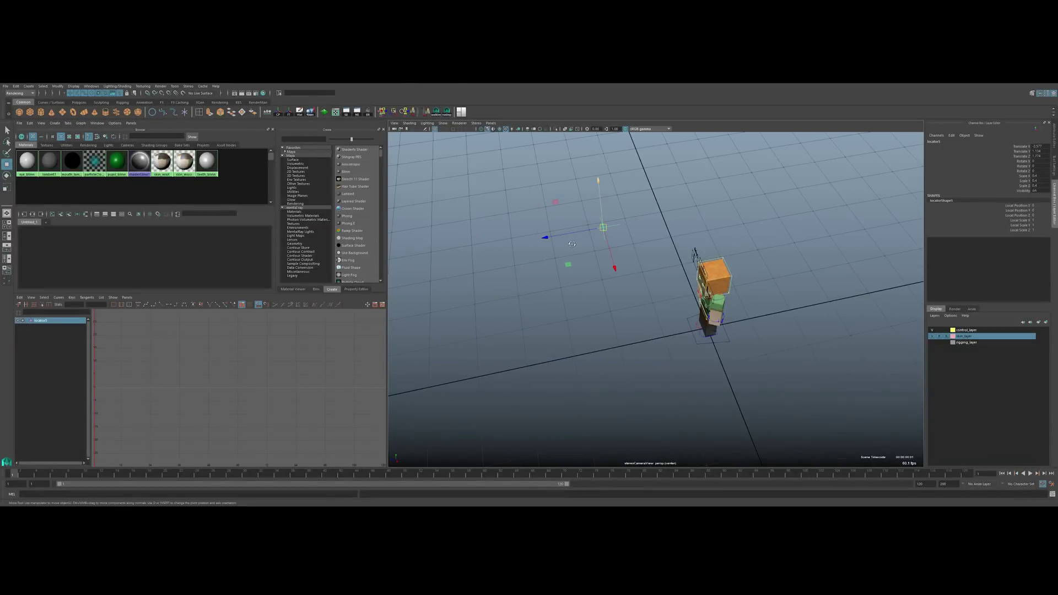
pyautogui.moveTo(600, 232); pyautogui.dragTo(688, 296)
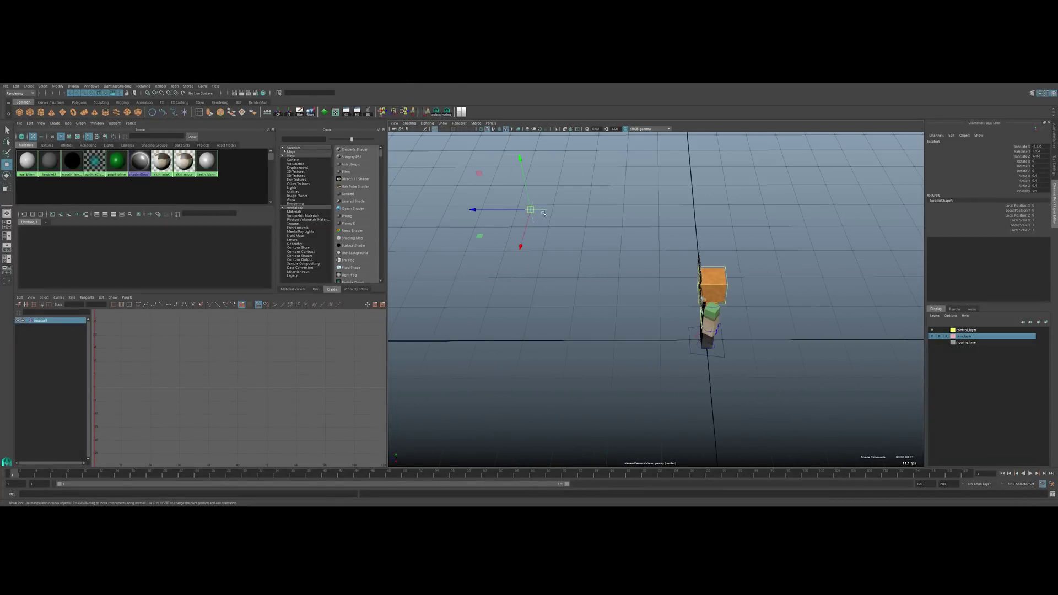
pyautogui.keyDown('alt'); pyautogui.moveTo(528, 220); pyautogui.dragTo(567, 179); pyautogui.keyUp('alt')
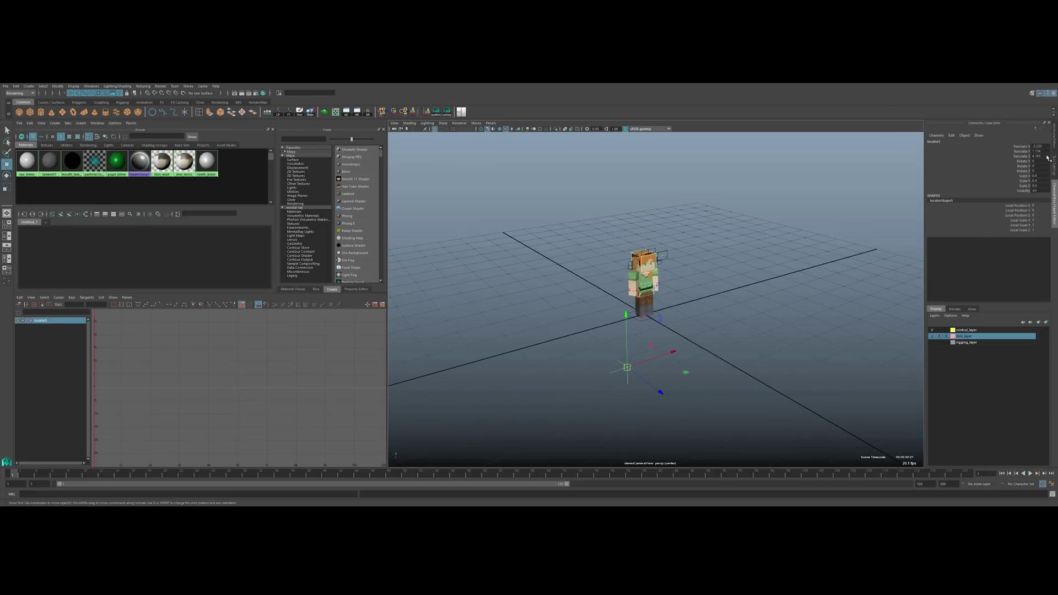
# Set the locator's X, Y and Z translation to 0 to place it at the origin.
pyautogui.moveTo(1037, 147); pyautogui.dragTo(1038, 157)
pyautogui.write('0')
pyautogui.press('Return')
pyautogui.keyDown('alt'); pyautogui.moveTo(627, 296); pyautogui.dragTo(651, 301); pyautogui.keyUp('alt')
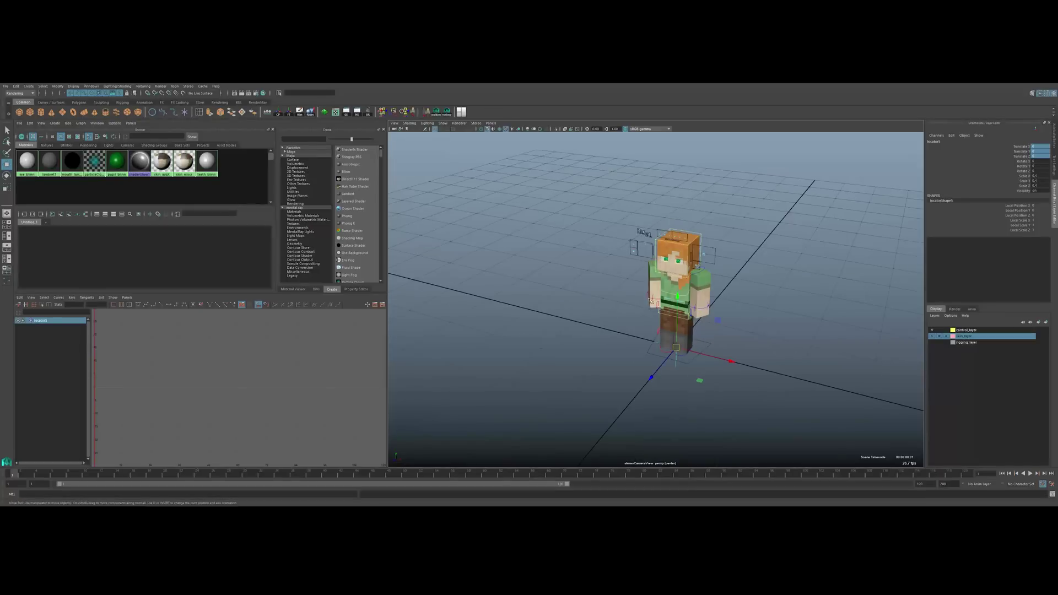
# Raise the middle eyebrow control on the character's left side to arch the left eyebrow.
pyautogui.keyDown('alt'); pyautogui.moveTo(627, 332); pyautogui.dragTo(599, 352, button='middle'); pyautogui.keyUp('alt')
pyautogui.keyDown('alt'); pyautogui.moveTo(598, 321); pyautogui.dragTo(645, 281); pyautogui.keyUp('alt')
pyautogui.keyDown('alt'); pyautogui.moveTo(645, 281); pyautogui.dragTo(668, 271, button='right'); pyautogui.keyUp('alt')
pyautogui.keyDown('alt'); pyautogui.moveTo(552, 297); pyautogui.dragTo(613, 296, button='middle'); pyautogui.keyUp('alt')
pyautogui.keyDown('alt'); pyautogui.moveTo(672, 286); pyautogui.dragTo(683, 280, button='right'); pyautogui.keyUp('alt')
pyautogui.keyDown('alt'); pyautogui.moveTo(663, 280); pyautogui.dragTo(661, 268); pyautogui.keyUp('alt')
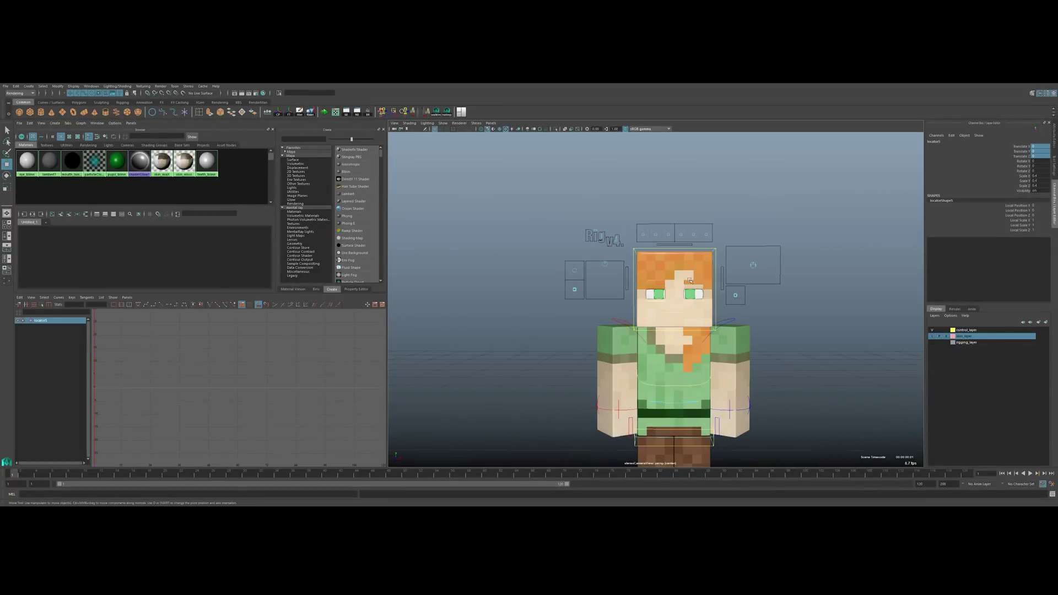
pyautogui.scroll(4, 659, 285)
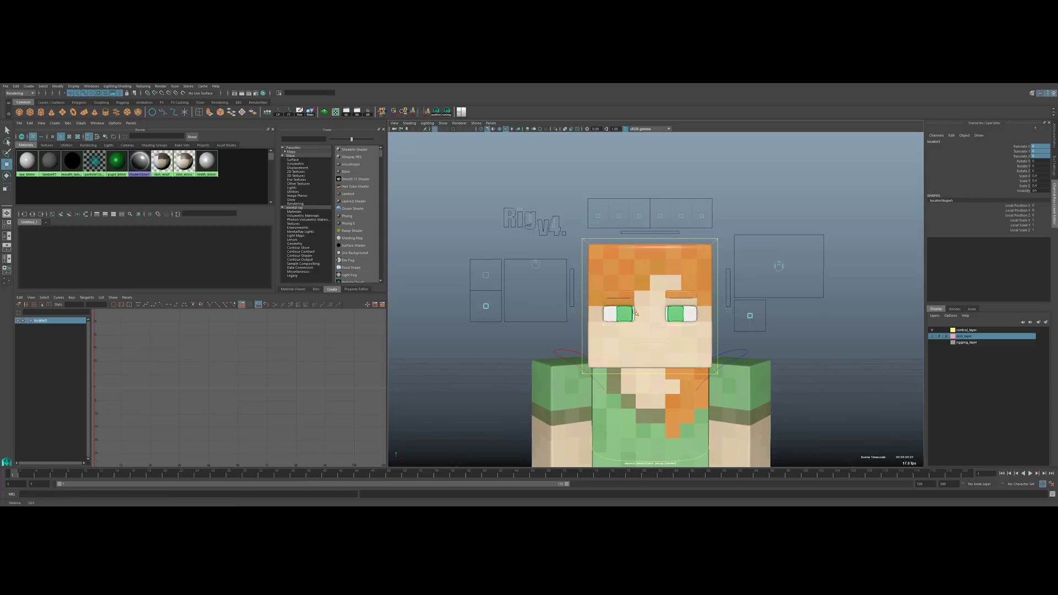
pyautogui.scroll(2, 613, 330)
pyautogui.keyDown('alt'); pyautogui.moveTo(613, 331); pyautogui.dragTo(602, 309, button='middle'); pyautogui.keyUp('alt')
pyautogui.click(616, 239)
pyautogui.scroll(2, 578, 325)
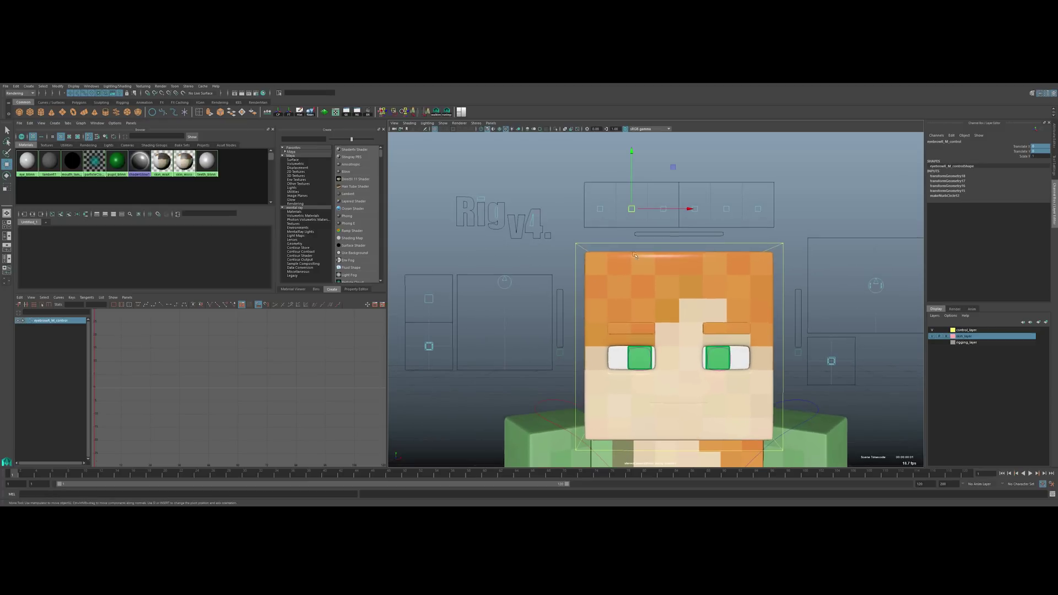
pyautogui.moveTo(663, 229); pyautogui.dragTo(673, 217)
pyautogui.moveTo(766, 221); pyautogui.dragTo(730, 225)
pyautogui.moveTo(693, 213); pyautogui.dragTo(632, 215, button='middle')
# Move eyebrowR_R_control up and outward and nudge eyebrowR_M_control to slant the right eyebrow.
pyautogui.click(600, 209)
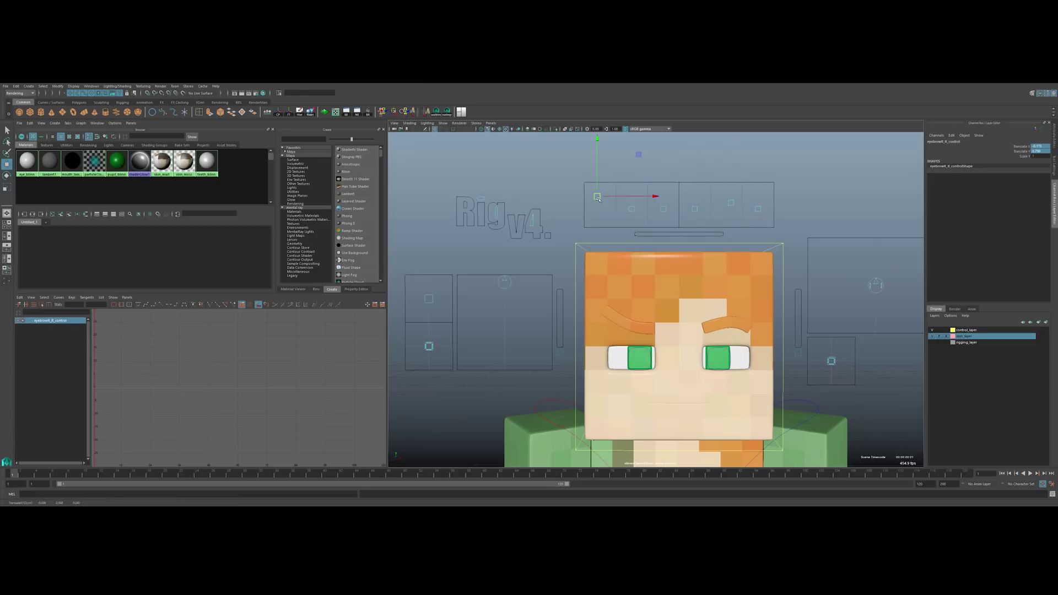
pyautogui.click(631, 210)
pyautogui.scroll(-3, 643, 325)
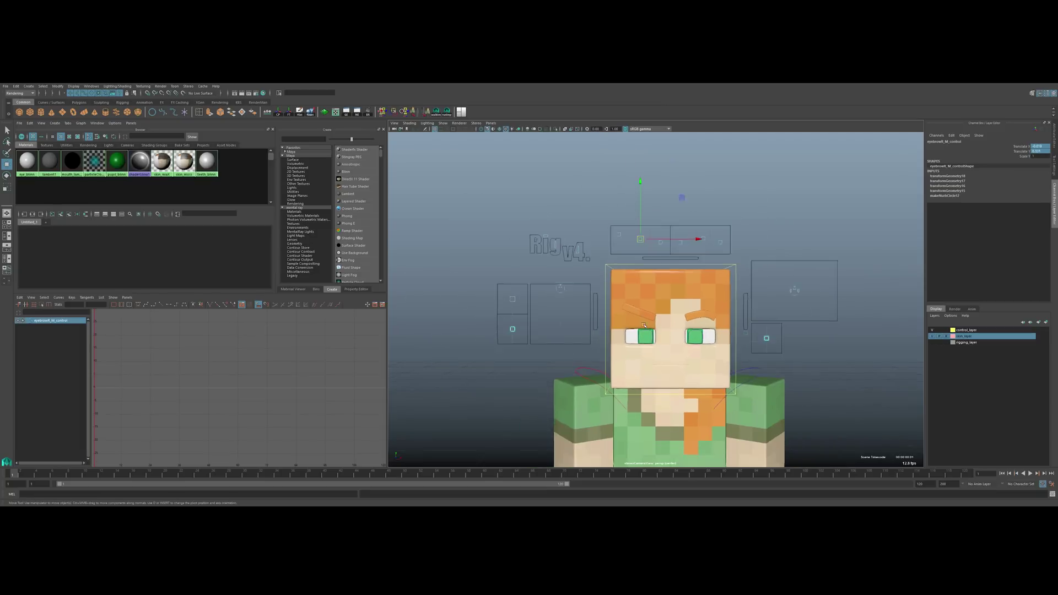
pyautogui.scroll(-1, 644, 325)
# Shift eyebrowR_M_control slightly and examine the eyebrow shapes from several angles and from full-body distance.
pyautogui.keyDown('alt'); pyautogui.moveTo(643, 325); pyautogui.dragTo(661, 286); pyautogui.keyUp('alt')
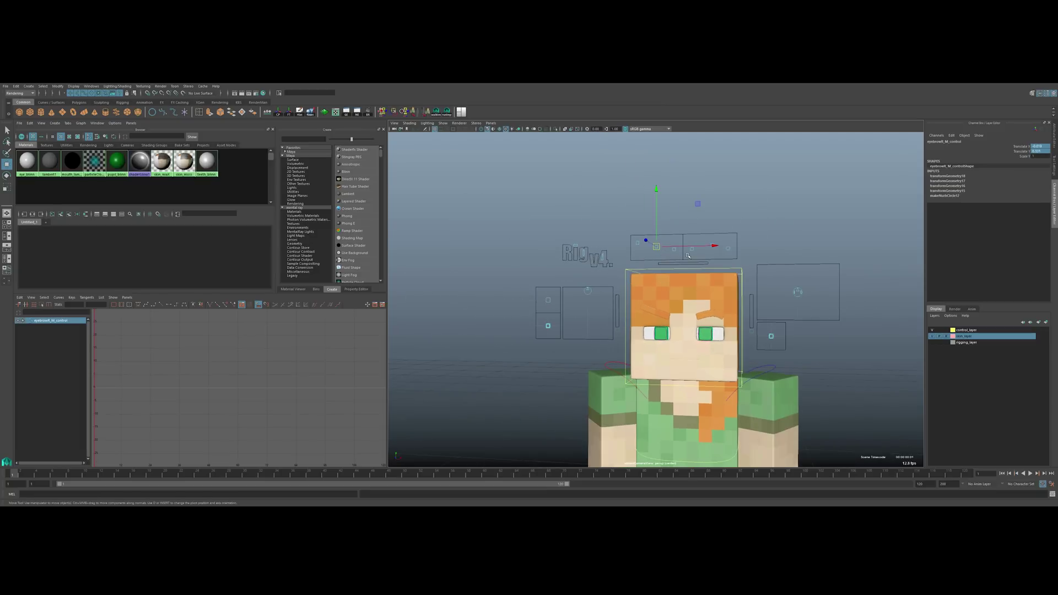
pyautogui.keyDown('alt'); pyautogui.moveTo(687, 256); pyautogui.dragTo(636, 288); pyautogui.keyUp('alt')
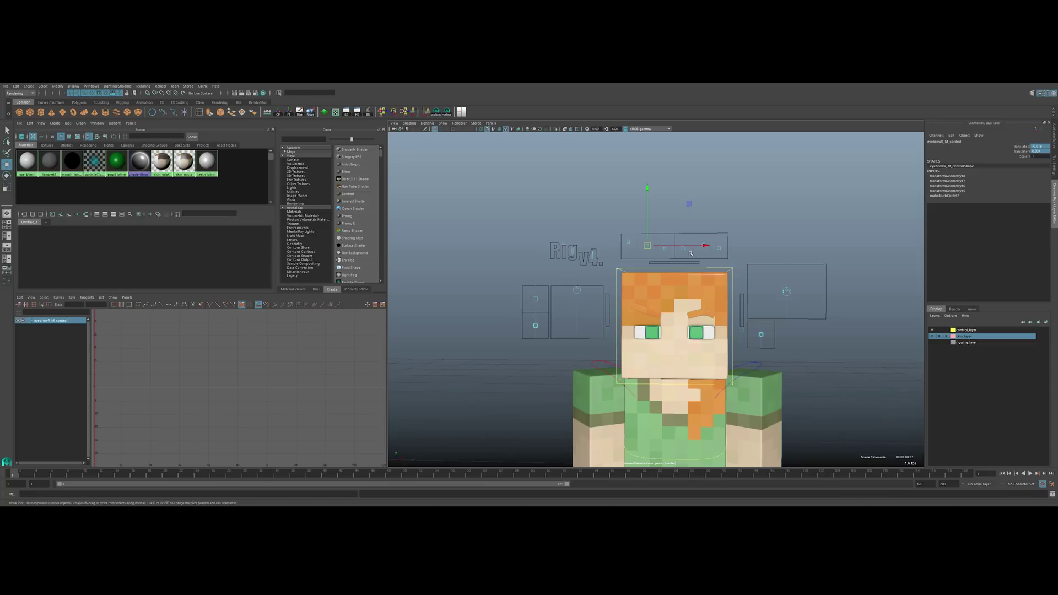
pyautogui.scroll(-3, 665, 277)
pyautogui.scroll(3, 649, 256)
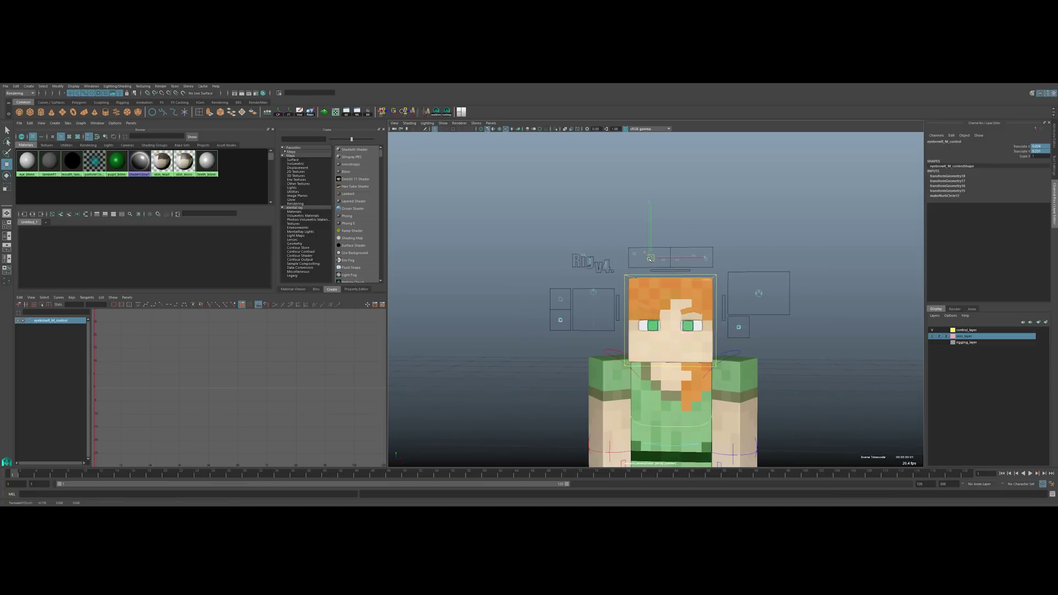
pyautogui.scroll(-3, 667, 301)
pyautogui.scroll(-5, 667, 301)
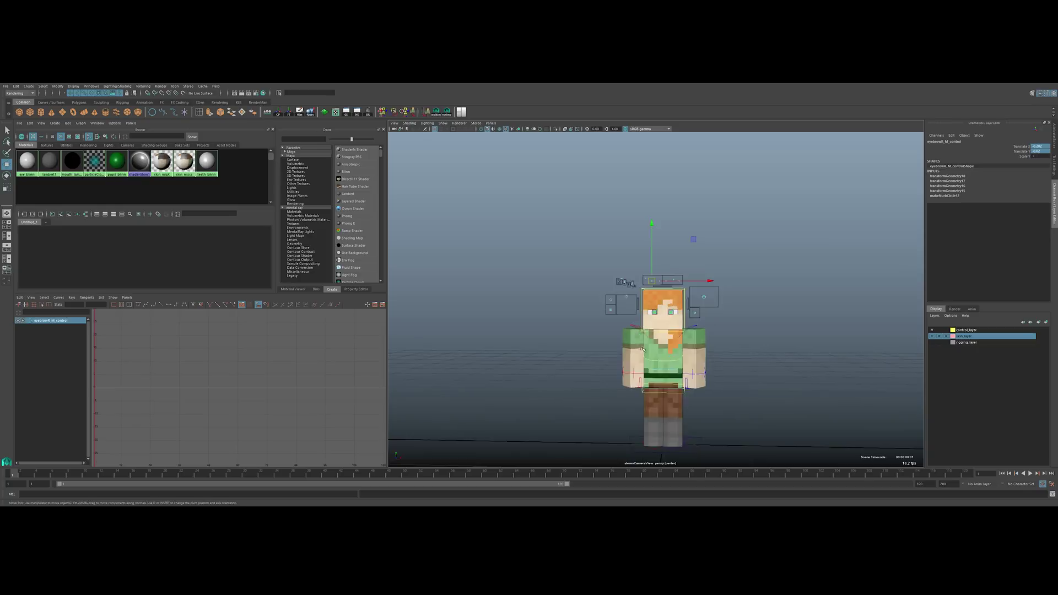
pyautogui.keyDown('alt'); pyautogui.moveTo(667, 302); pyautogui.dragTo(647, 315); pyautogui.keyUp('alt')
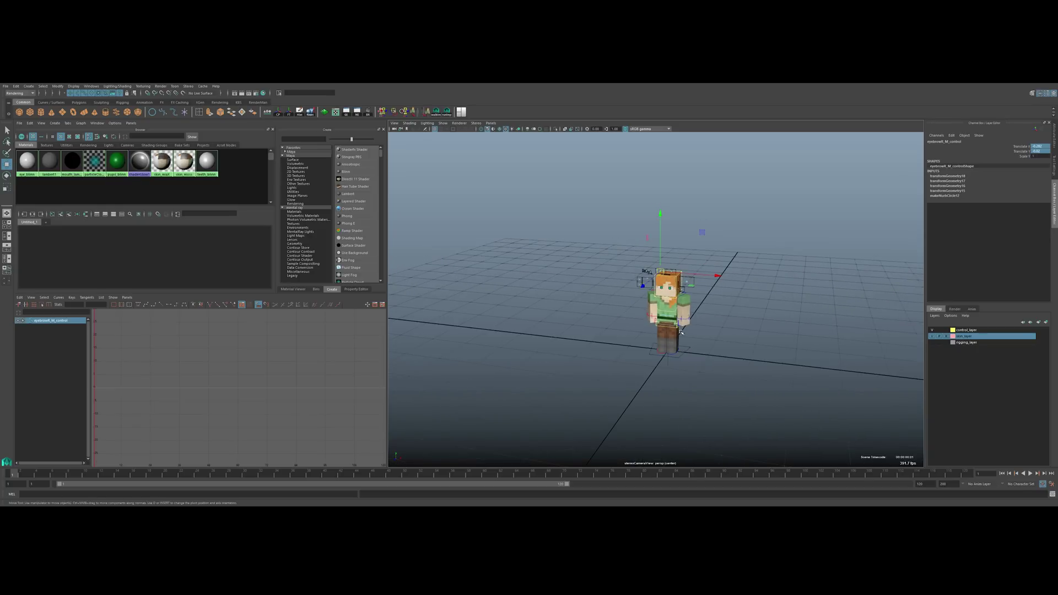